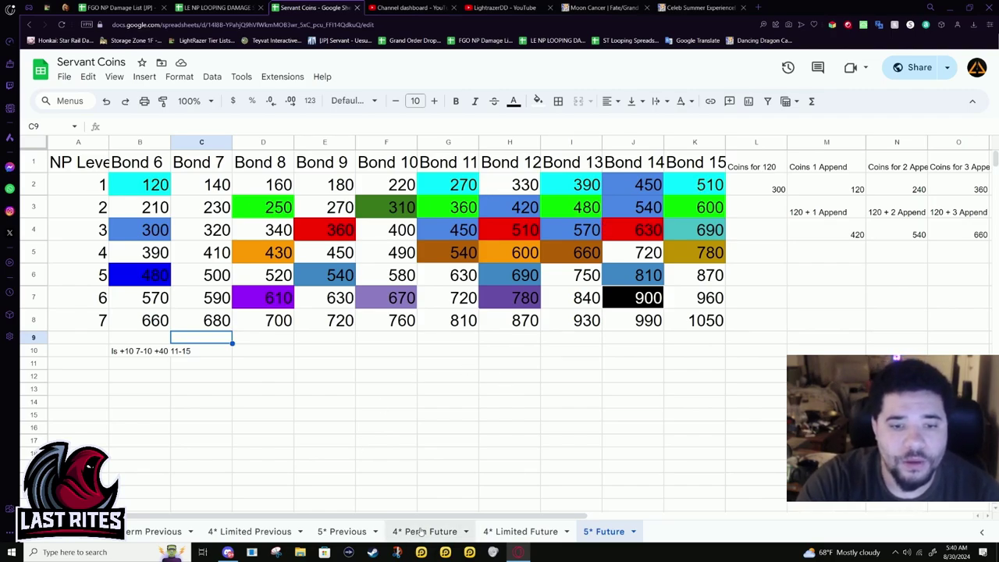
Step: Examine the coin costs for 120 and for one to five appends beside the 5* Future table
{"action": "left_click_drag", "start_coordinate": [426, 517], "coordinate": [413, 500]}
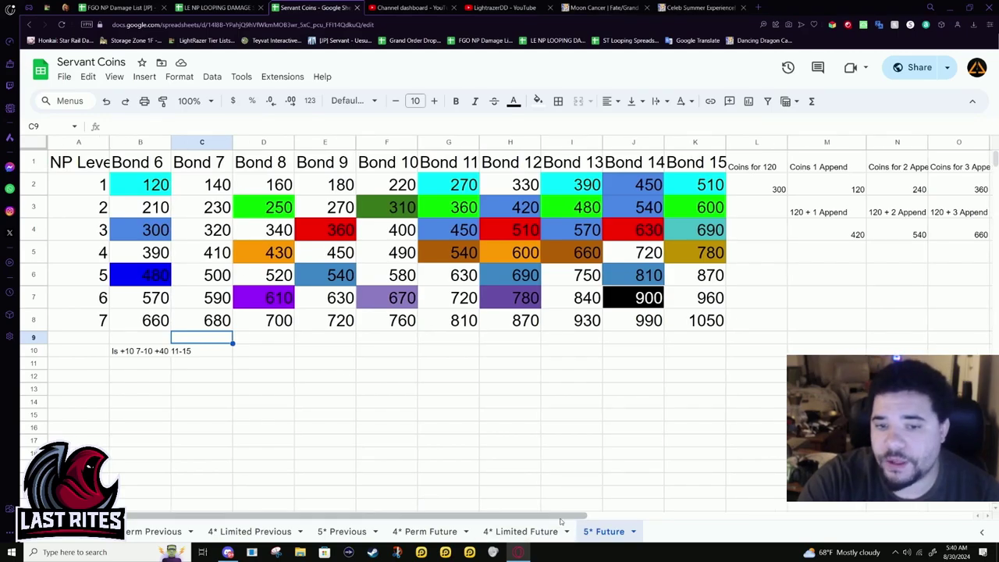
{"action": "left_click_drag", "start_coordinate": [562, 517], "coordinate": [806, 535]}
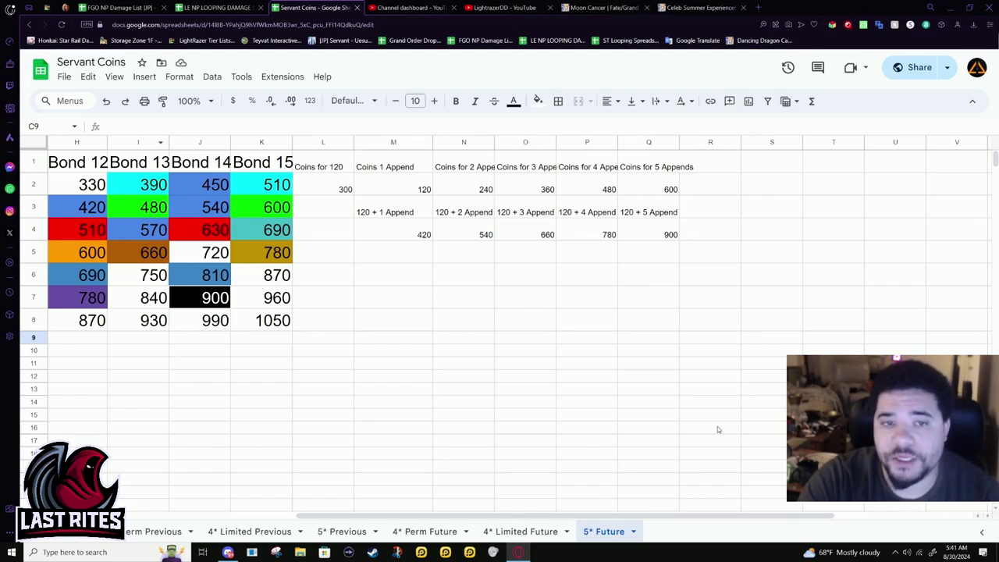
{"action": "left_click_drag", "start_coordinate": [634, 516], "coordinate": [428, 486]}
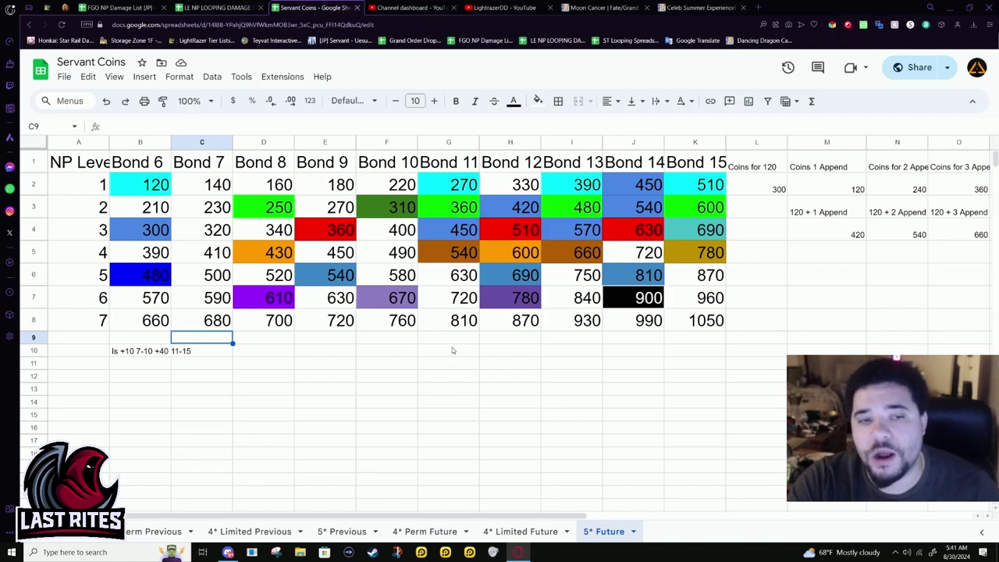
Step: Check the NP level 7, Bond 6 value, view the 4* Limited Future sheet for comparison, and return to 5* Future
{"action": "left_click", "coordinate": [141, 327]}
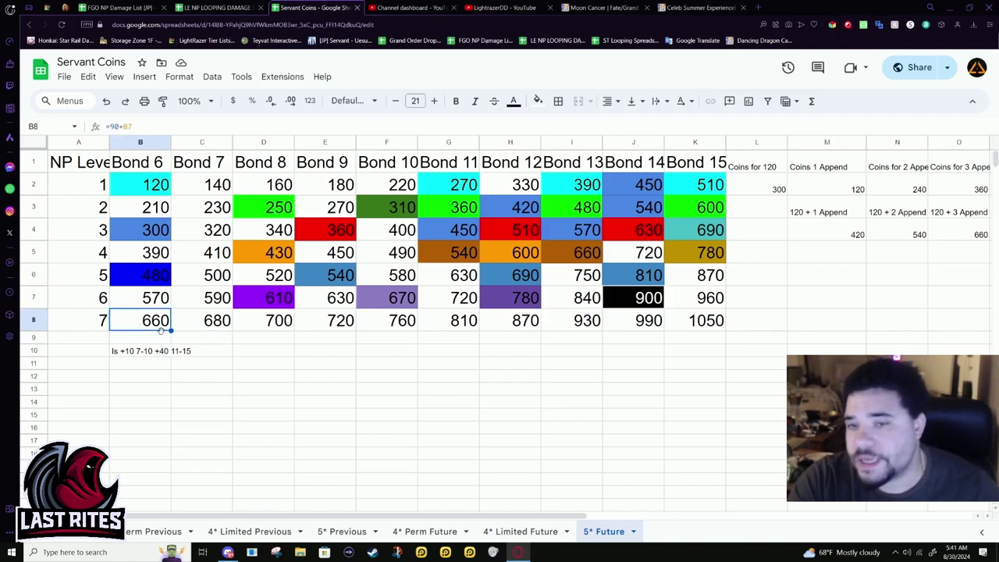
{"action": "left_click", "coordinate": [535, 532]}
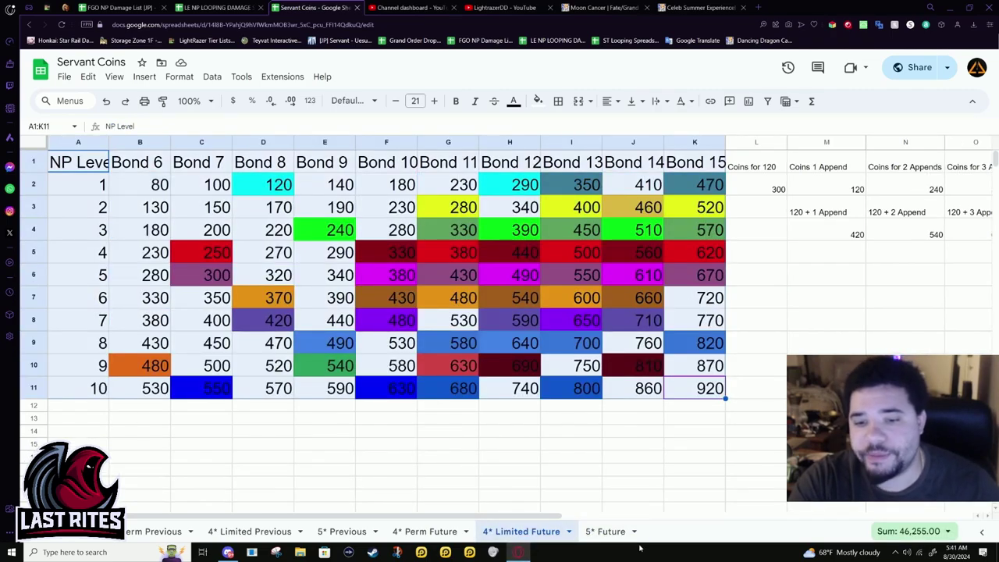
{"action": "left_click", "coordinate": [609, 531]}
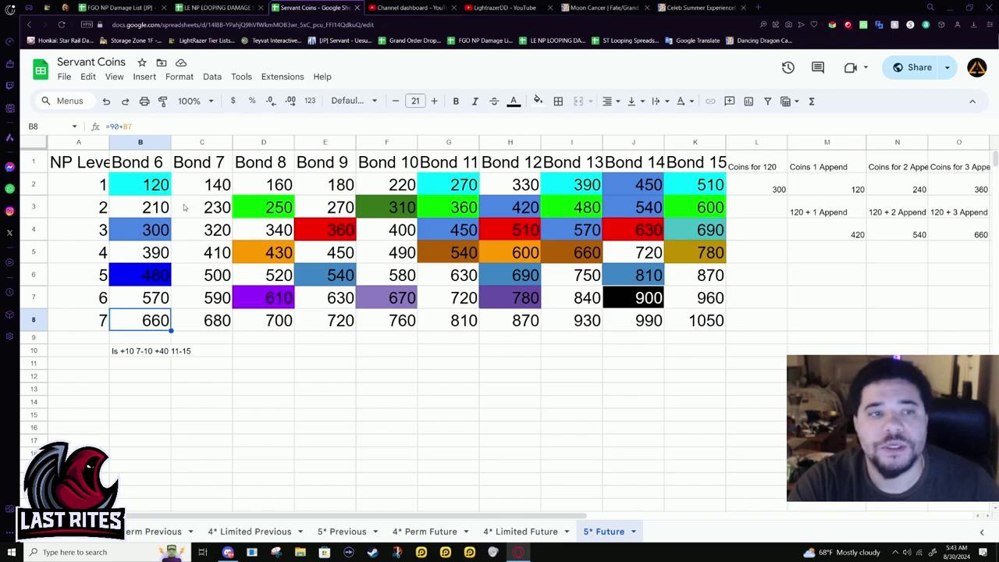
Step: Examine the Bond 6 coin values for NP levels 1 to 7 against the combined 120 and append costs
{"action": "left_click", "coordinate": [148, 184]}
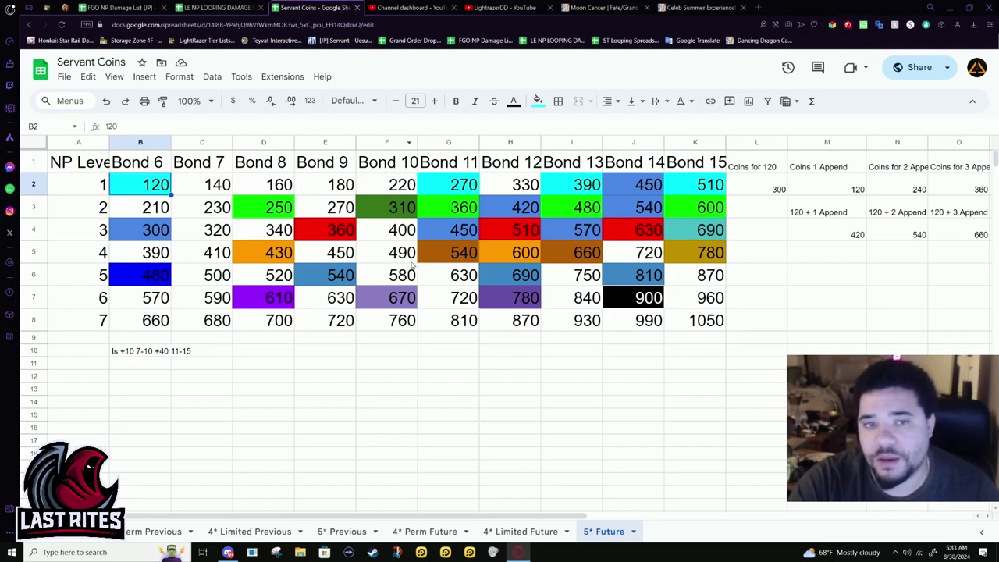
{"action": "left_click_drag", "start_coordinate": [130, 222], "coordinate": [137, 277]}
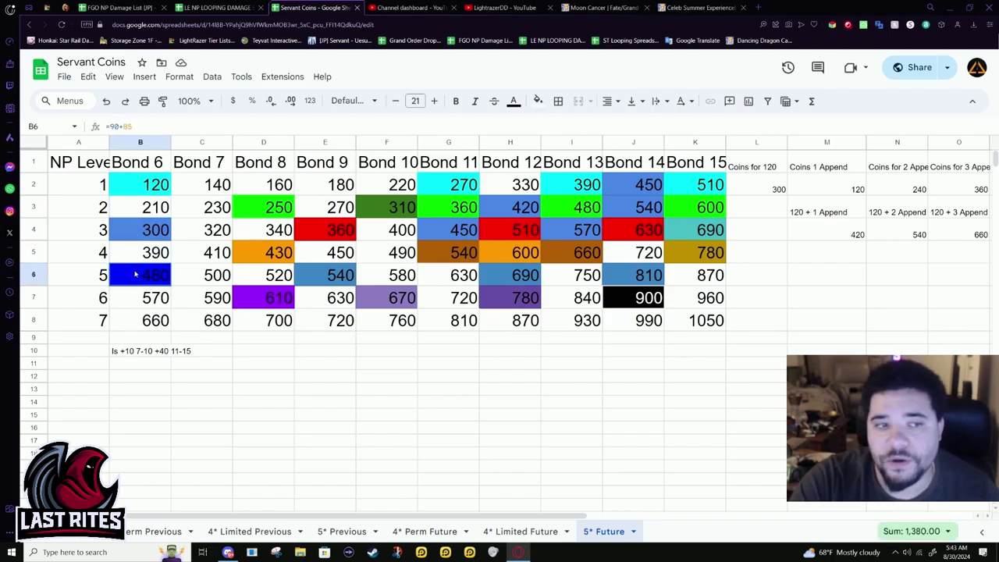
{"action": "left_click", "coordinate": [147, 321]}
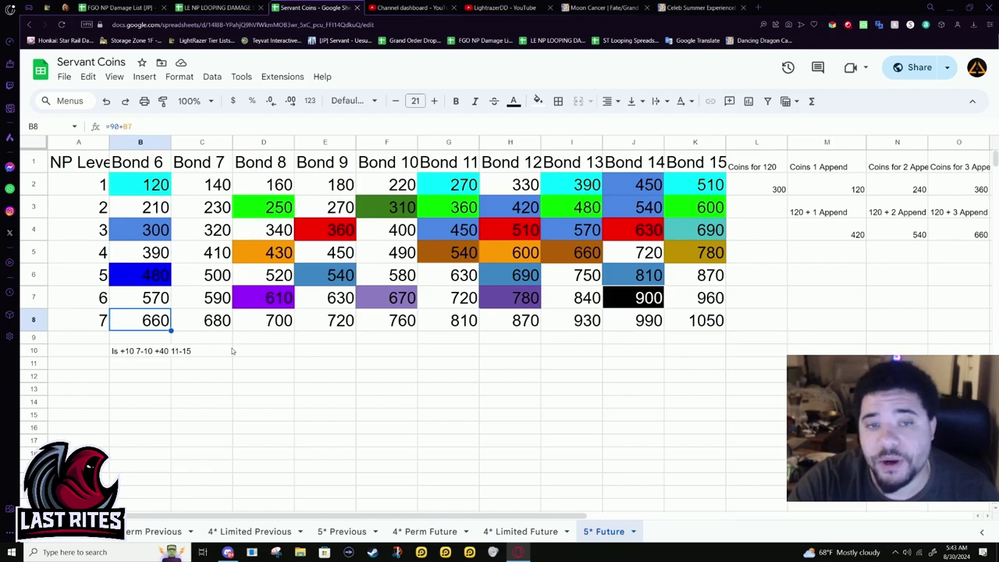
{"action": "left_click_drag", "start_coordinate": [507, 516], "coordinate": [661, 530]}
{"action": "scroll", "coordinate": [406, 429], "scroll_direction": "left", "scroll_amount": 5}
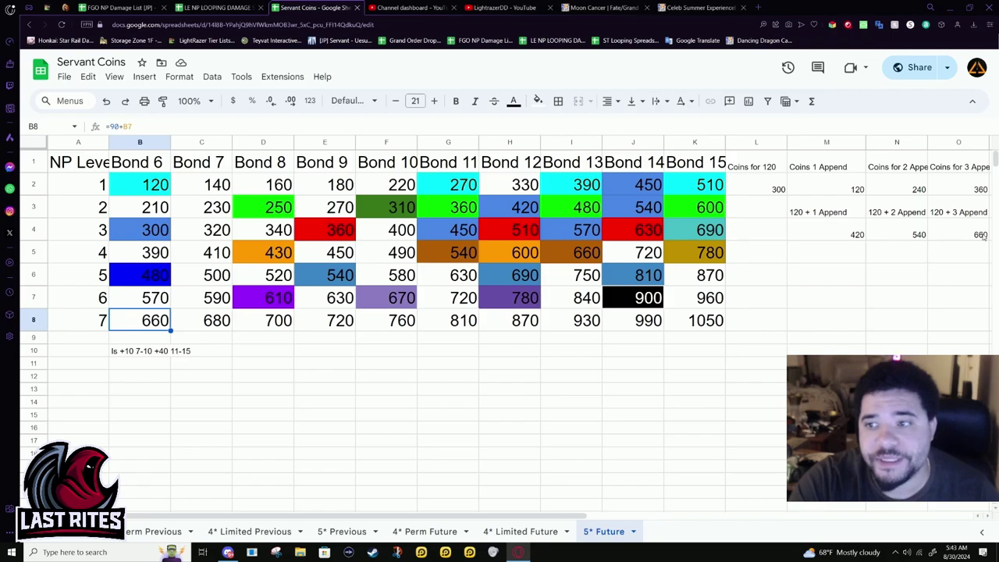
{"action": "scroll", "coordinate": [736, 407], "scroll_direction": "right", "scroll_amount": 3}
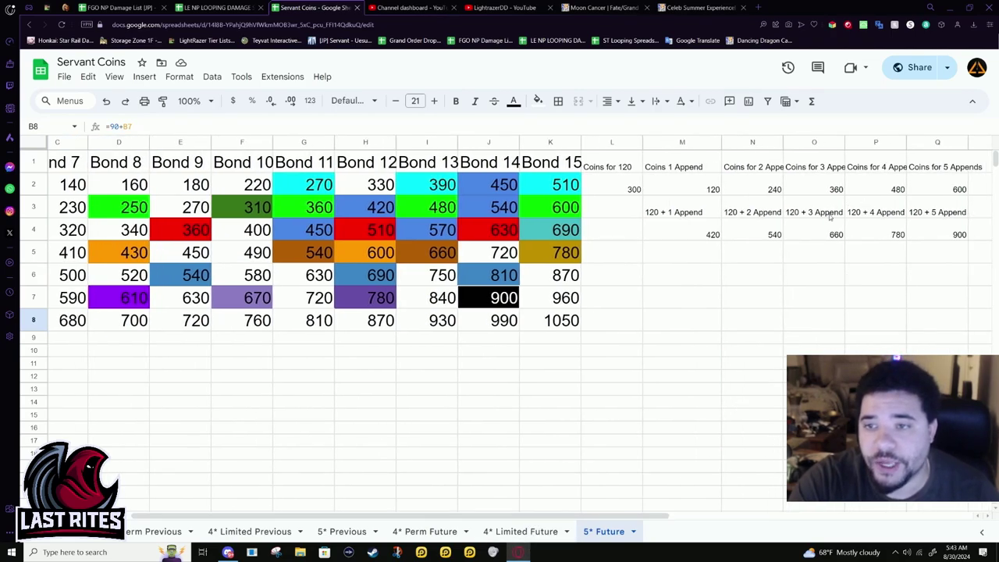
{"action": "scroll", "coordinate": [557, 496], "scroll_direction": "left", "scroll_amount": 3}
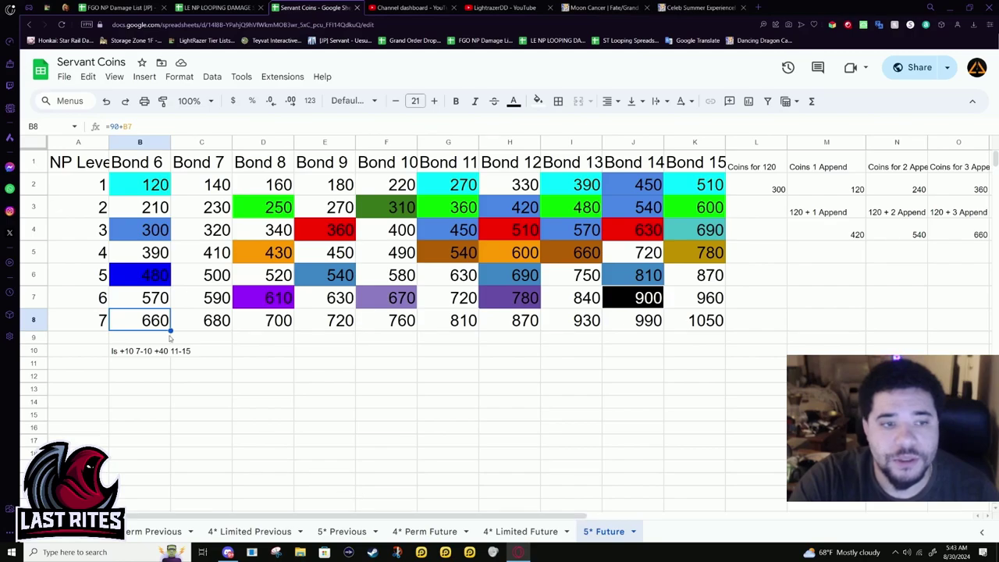
{"action": "left_click", "coordinate": [538, 101]}
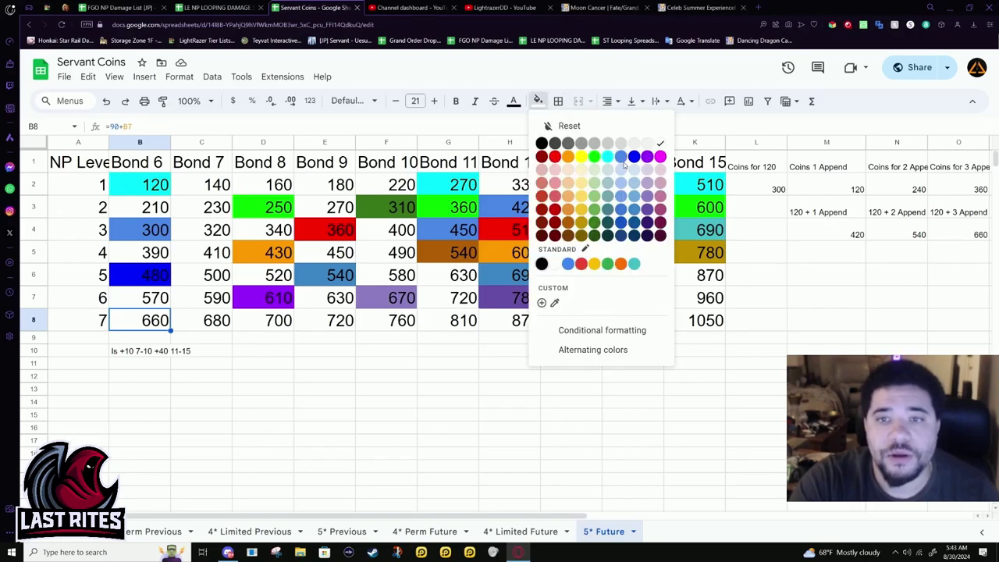
{"action": "left_click", "coordinate": [708, 318]}
{"action": "left_click", "coordinate": [551, 323]}
{"action": "left_click", "coordinate": [701, 337]}
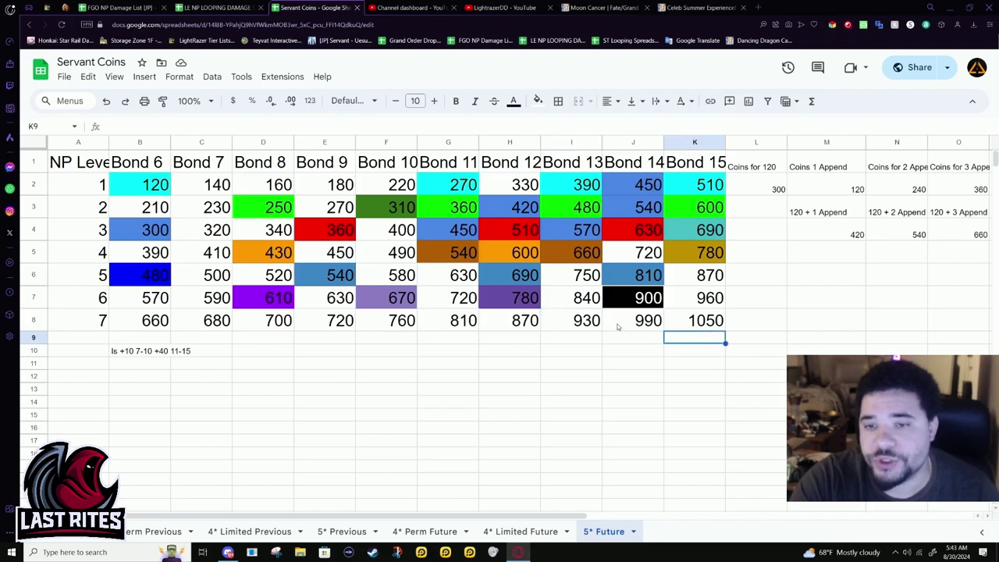
Step: Highlight the NP level 7 coin values from Bond 6 through Bond 13 for review, then clear the selection
{"action": "left_click_drag", "start_coordinate": [169, 319], "coordinate": [572, 328]}
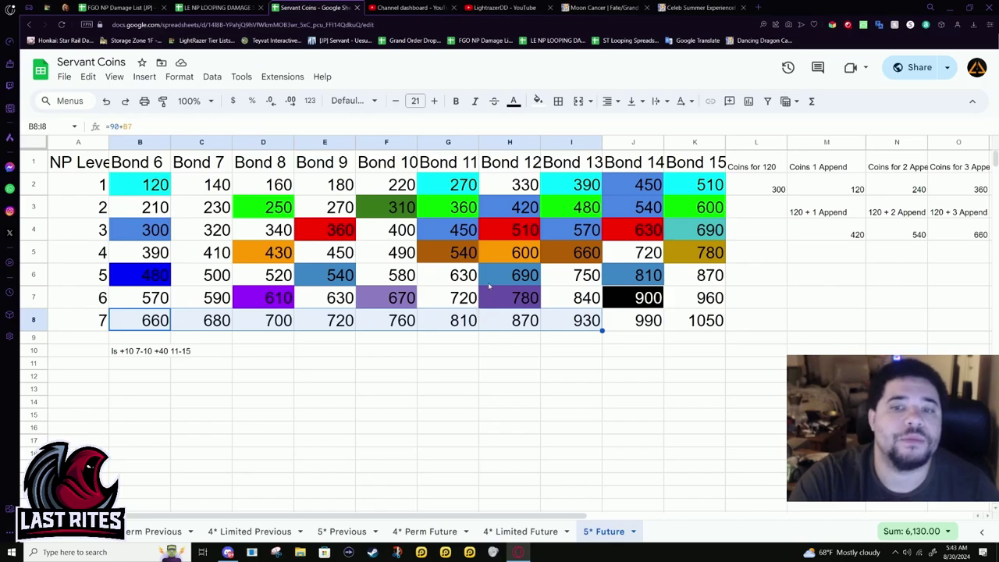
{"action": "left_click", "coordinate": [257, 363]}
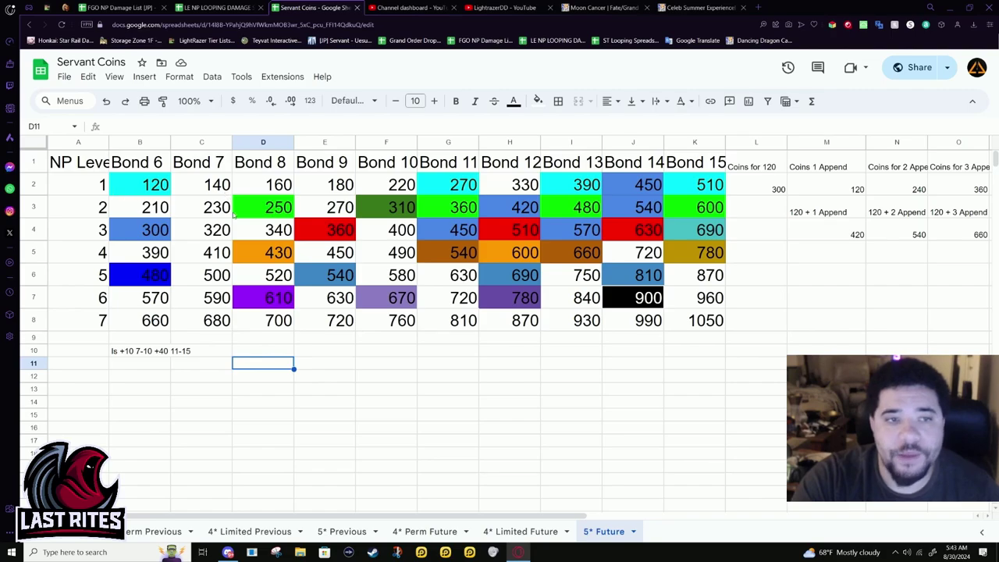
Step: Examine the NP level 2 coin values between Bond 8 and Bond 12 against the coin cost for 120
{"action": "left_click", "coordinate": [388, 206]}
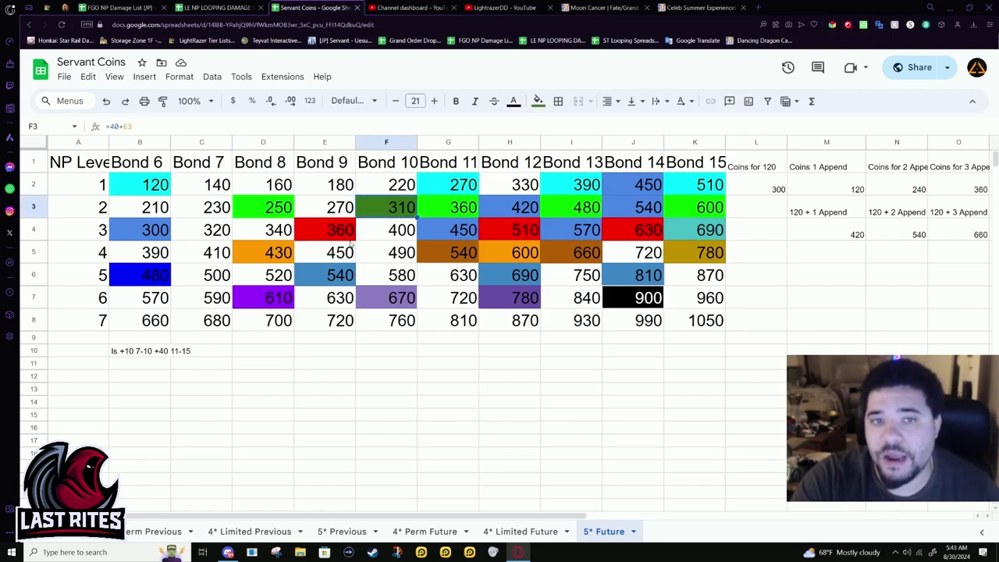
{"action": "left_click_drag", "start_coordinate": [437, 517], "coordinate": [412, 499]}
{"action": "left_click", "coordinate": [497, 189]}
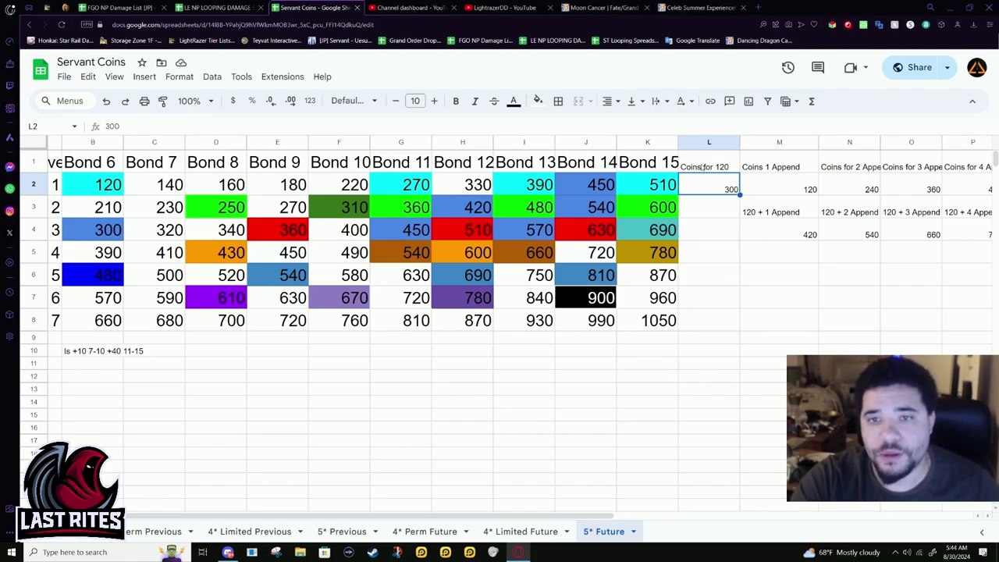
{"action": "left_click", "coordinate": [337, 216]}
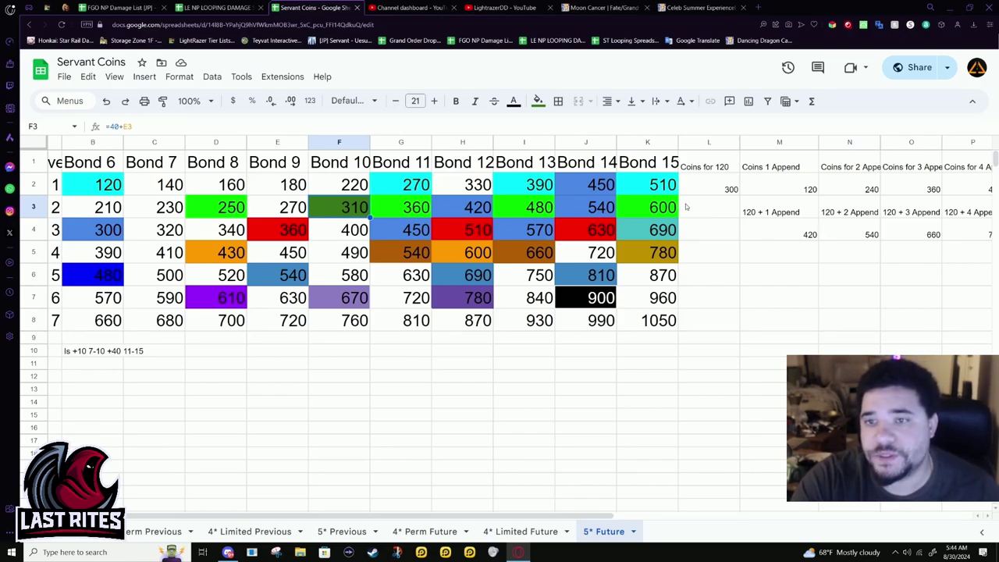
{"action": "left_click", "coordinate": [464, 206]}
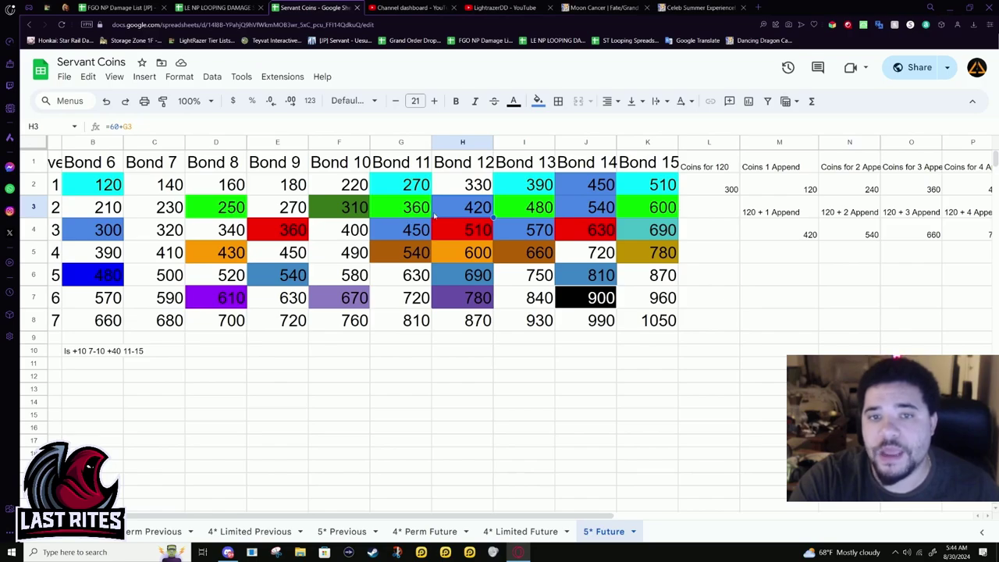
{"action": "key", "text": "Left"}
{"action": "key", "text": "Left"}
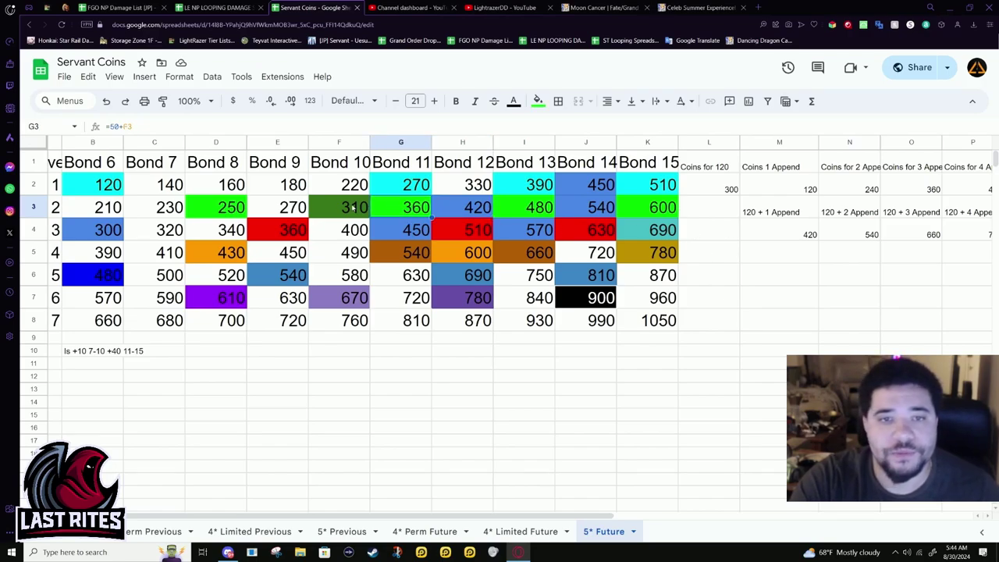
{"action": "scroll", "coordinate": [508, 515], "scroll_direction": "left", "scroll_amount": 1}
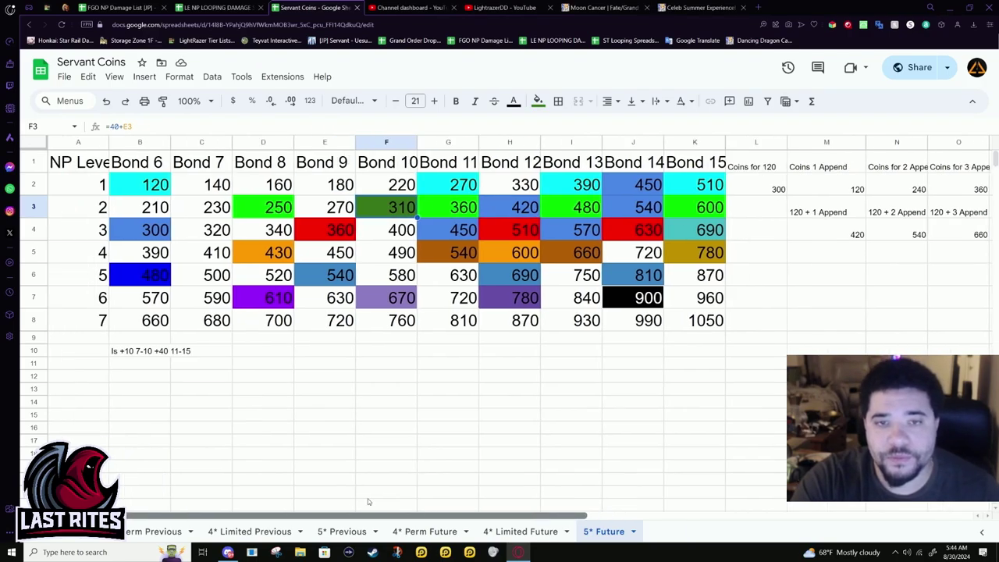
{"action": "key", "text": "Left"}
{"action": "key", "text": "Left"}
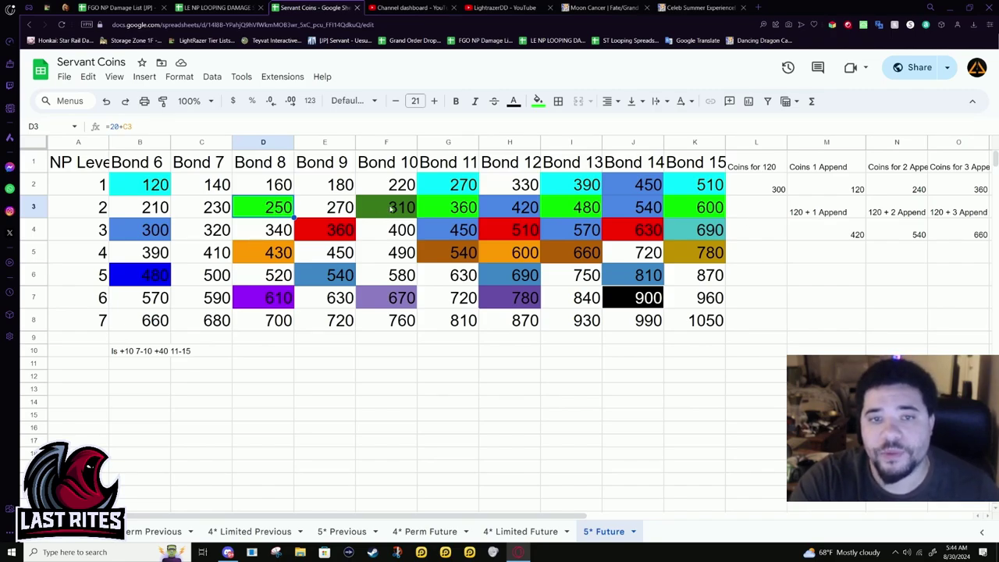
Step: Check the NP level 2, Bond 15 coin value against the append cost columns
{"action": "left_click", "coordinate": [707, 209]}
{"action": "left_click_drag", "start_coordinate": [706, 209], "coordinate": [372, 207]}
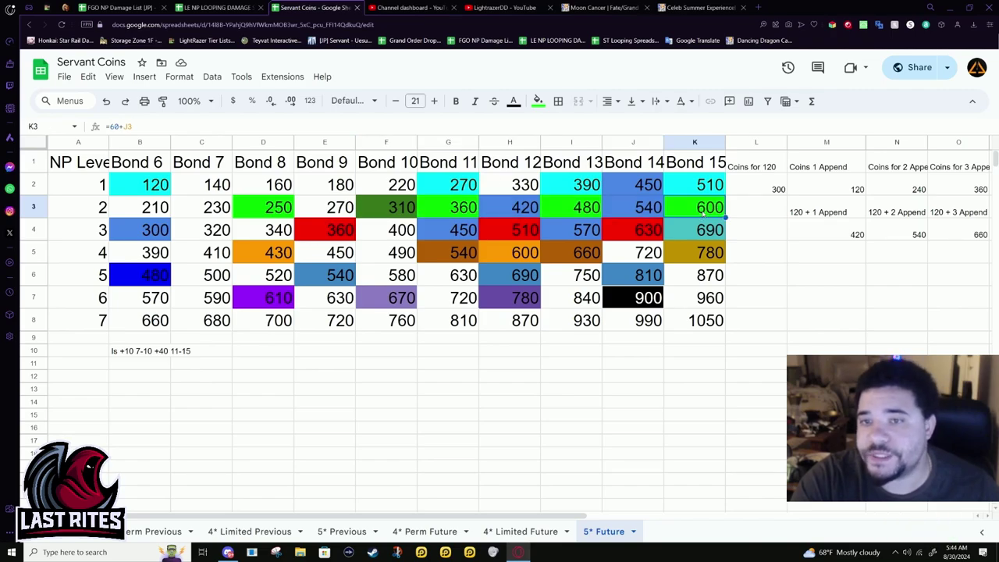
{"action": "left_click_drag", "start_coordinate": [522, 514], "coordinate": [643, 514]}
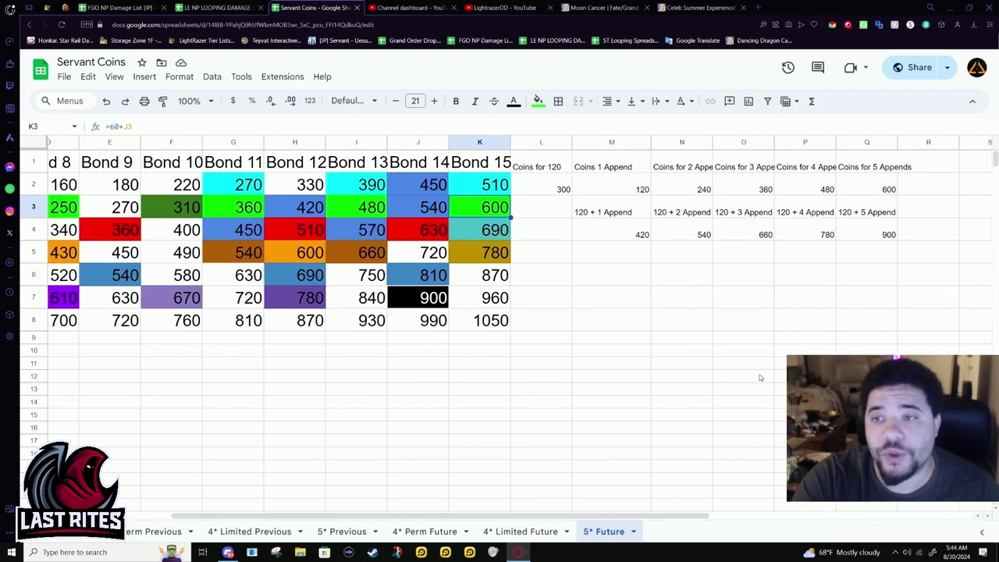
{"action": "left_click", "coordinate": [897, 190]}
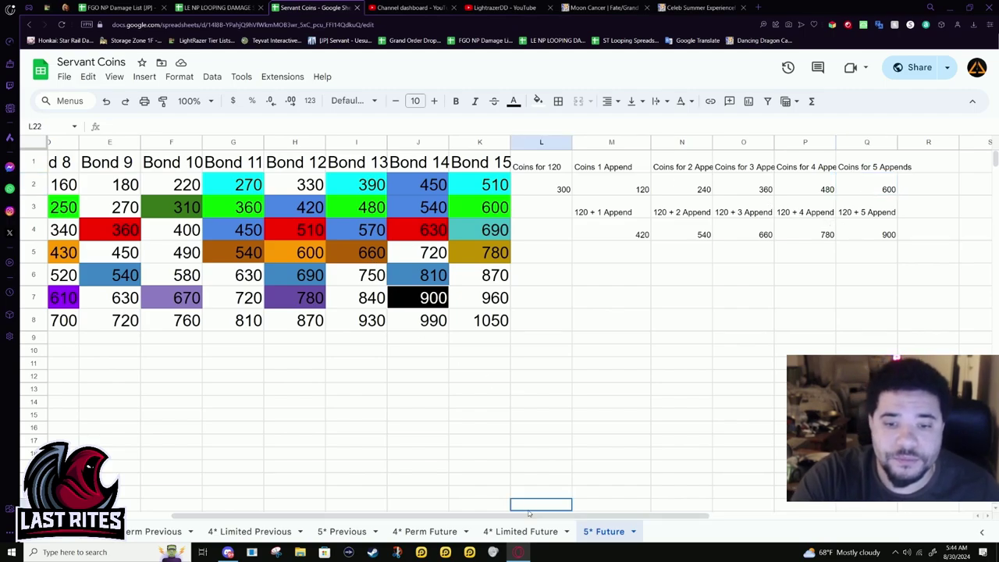
Step: Move the 4* Limited Future sheet ahead of 4* Perm Future in the sheet order
{"action": "left_click", "coordinate": [517, 531]}
{"action": "left_click_drag", "start_coordinate": [511, 523], "coordinate": [410, 512]}
Step: Examine the NP level 3 coin values at Bond 6 and Bond 9 on the 5* Future sheet
{"action": "left_click", "coordinate": [155, 233]}
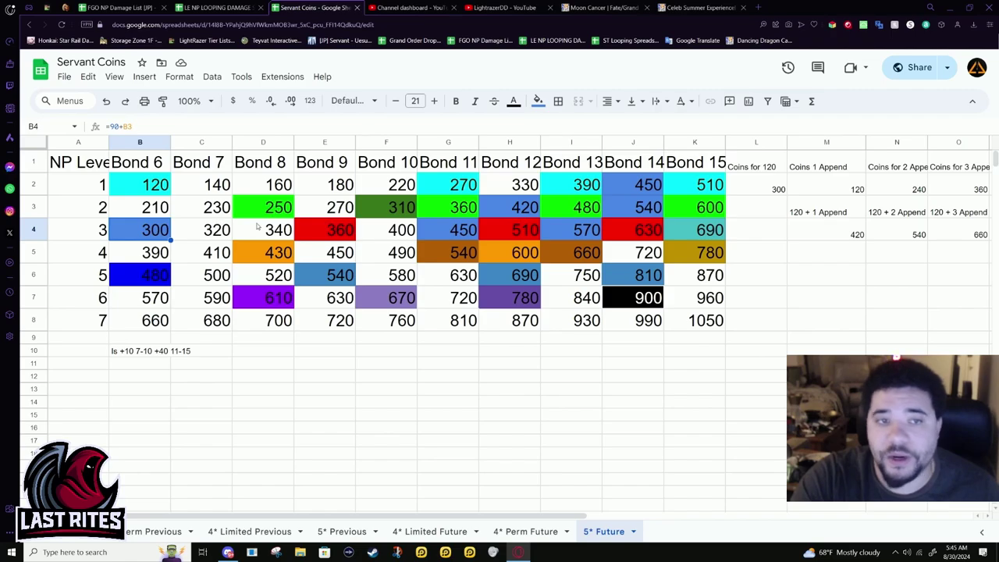
{"action": "left_click", "coordinate": [331, 228]}
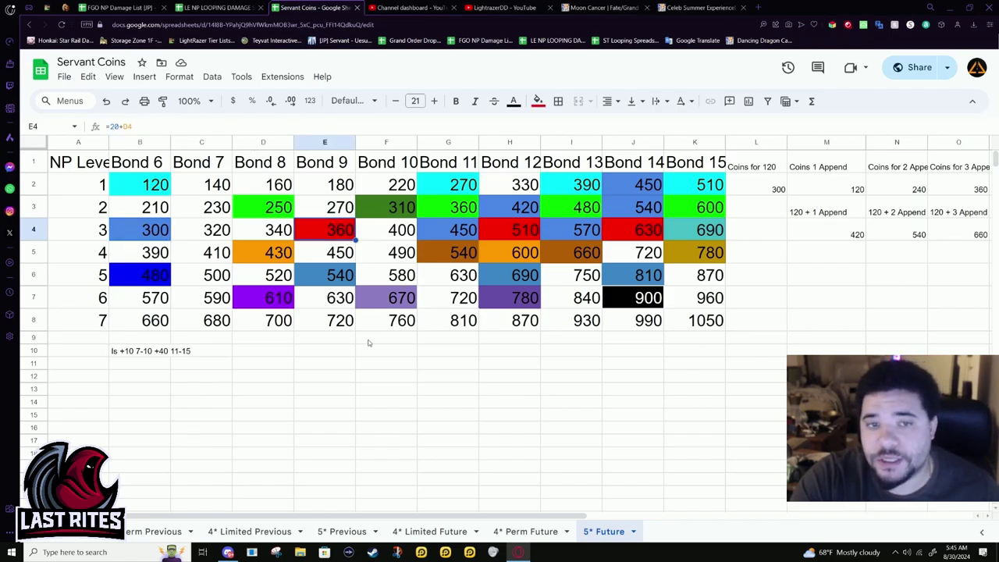
{"action": "mouse_move", "coordinate": [507, 518]}
{"action": "left_mouse_down"}
{"action": "mouse_move", "coordinate": [905, 519]}
{"action": "mouse_move", "coordinate": [508, 518]}
{"action": "left_mouse_up"}
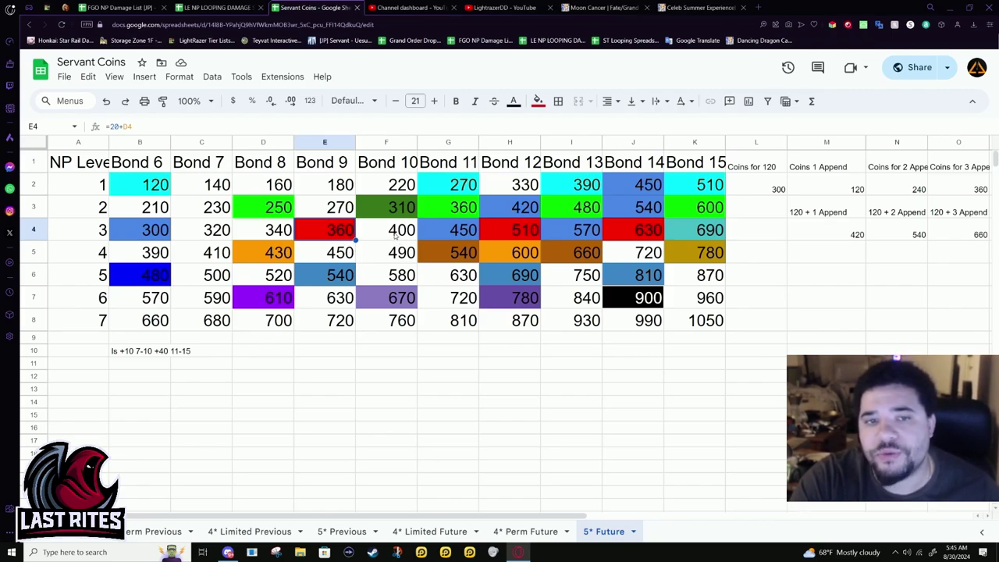
Step: Check the NP level 3, Bond 10 value on the 5* Previous sheet and return to 5* Future
{"action": "left_click", "coordinate": [333, 537]}
{"action": "left_click", "coordinate": [385, 197]}
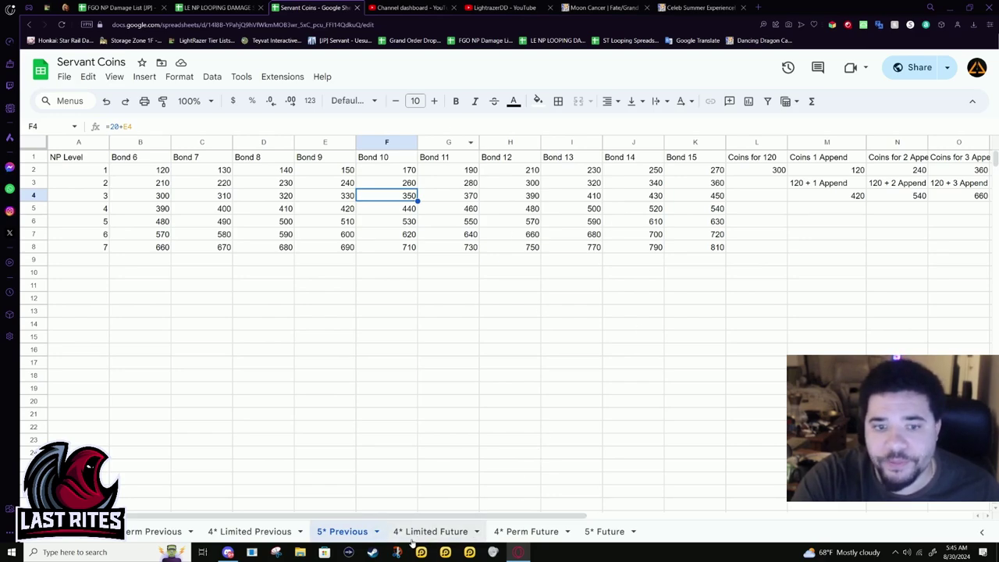
{"action": "left_click", "coordinate": [605, 532]}
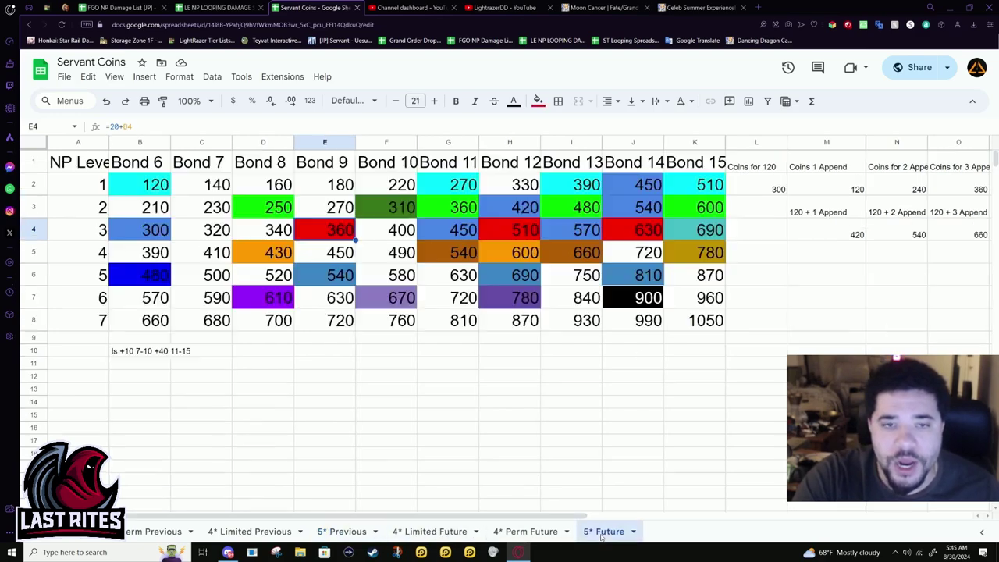
Step: Compare the Bond 9 coin values for NP levels 1 to 3 with the NP level 3 value at Bond 11
{"action": "left_click_drag", "start_coordinate": [326, 186], "coordinate": [324, 217]}
{"action": "left_click", "coordinate": [325, 234]}
{"action": "left_click", "coordinate": [324, 224]}
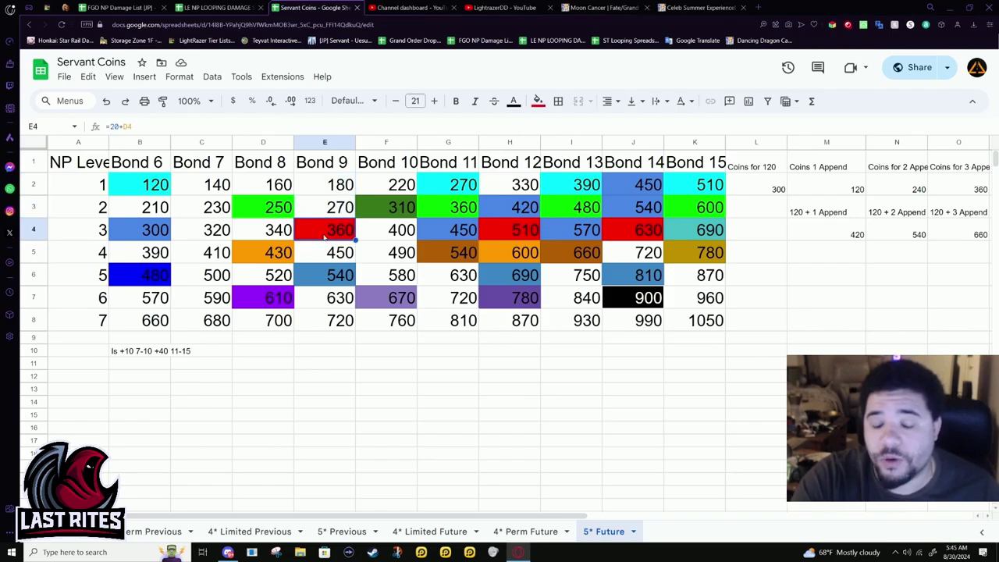
{"action": "left_click", "coordinate": [326, 208]}
{"action": "left_click", "coordinate": [334, 233]}
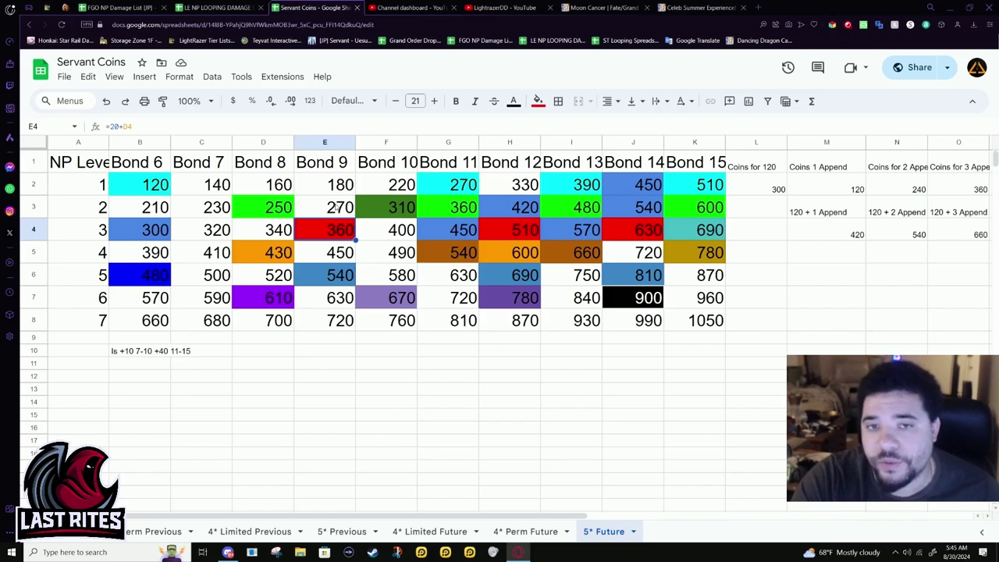
{"action": "left_click", "coordinate": [437, 229]}
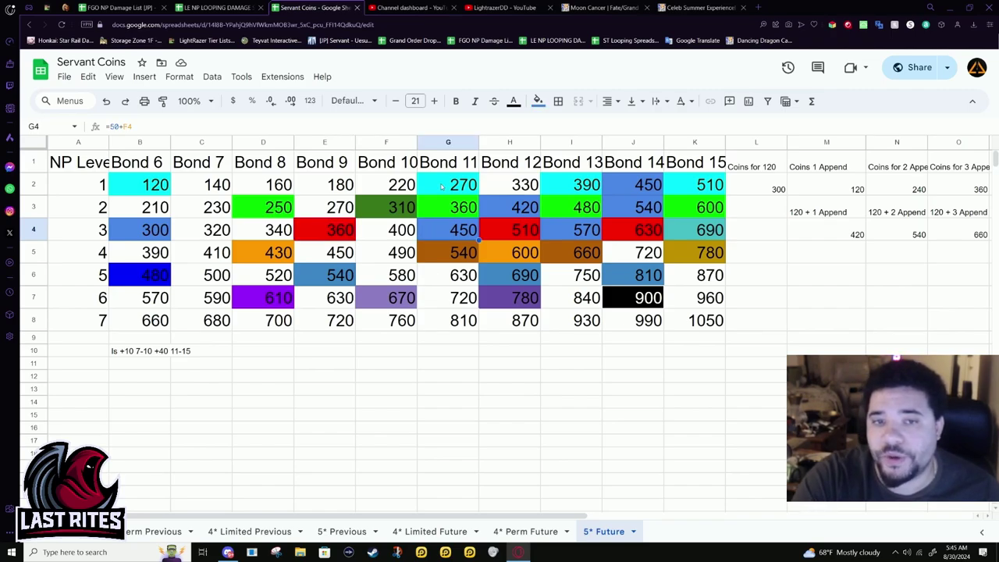
{"action": "left_click", "coordinate": [311, 227]}
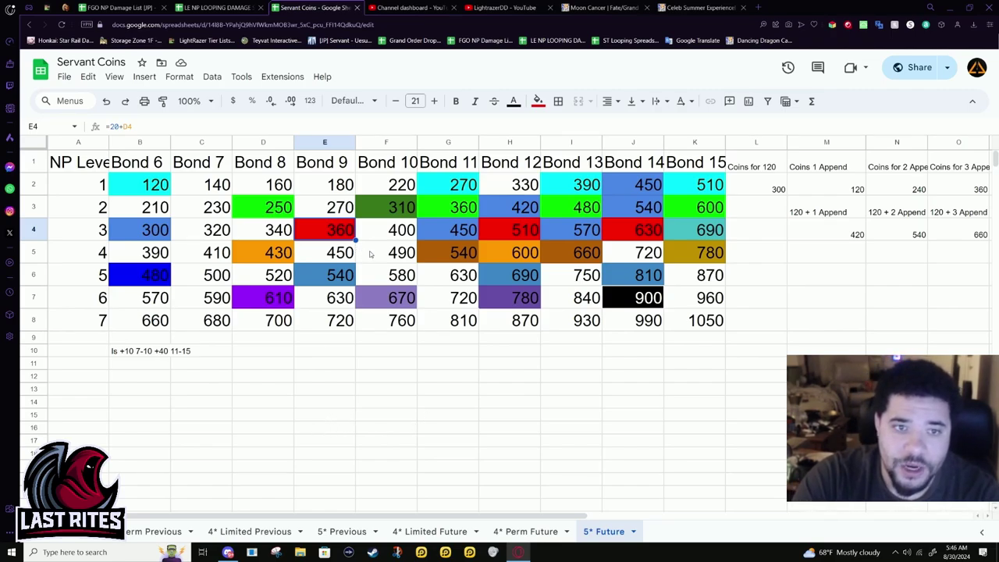
Step: Examine the NP level 3 coin values at Bond 7 and Bond 9 and the NP level 4 values at Bond 7 and Bond 8
{"action": "left_click", "coordinate": [403, 279]}
{"action": "right_click", "coordinate": [411, 282]}
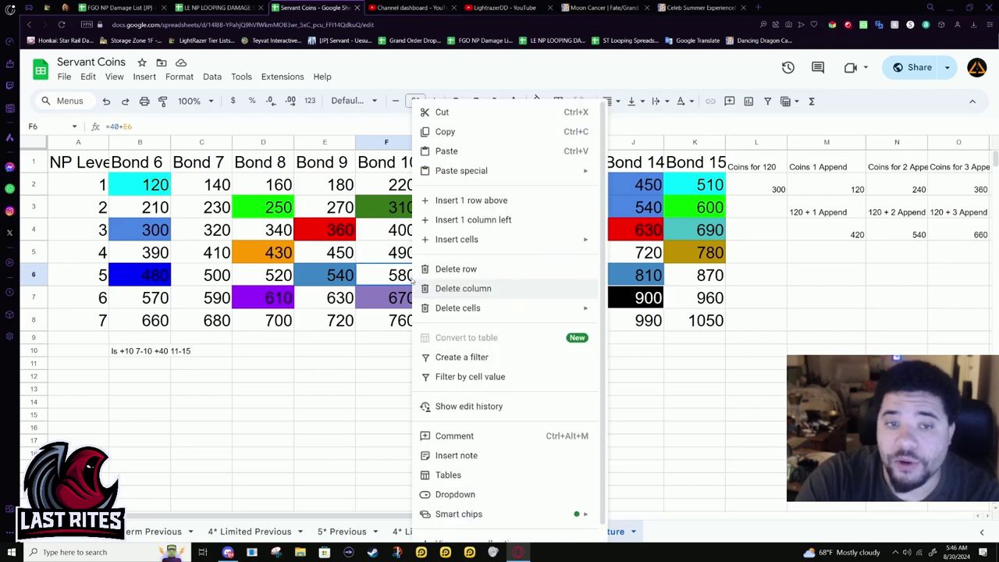
{"action": "left_click", "coordinate": [333, 232]}
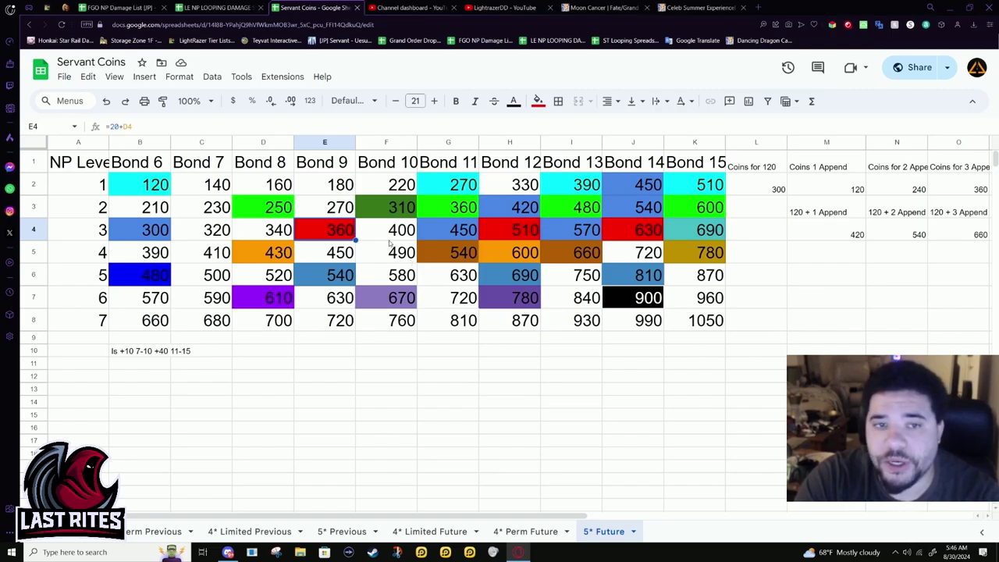
{"action": "left_click", "coordinate": [228, 232]}
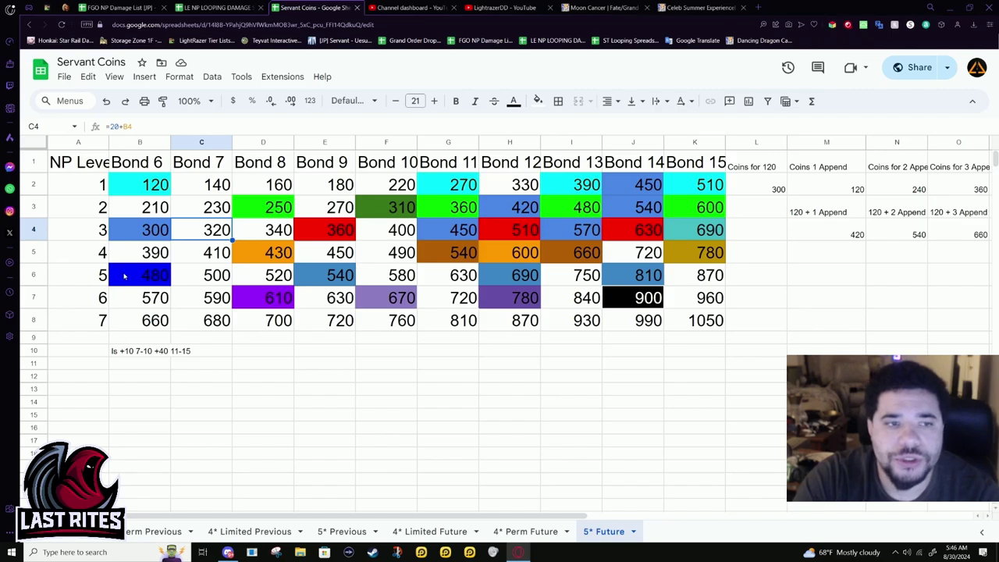
{"action": "left_click", "coordinate": [203, 253]}
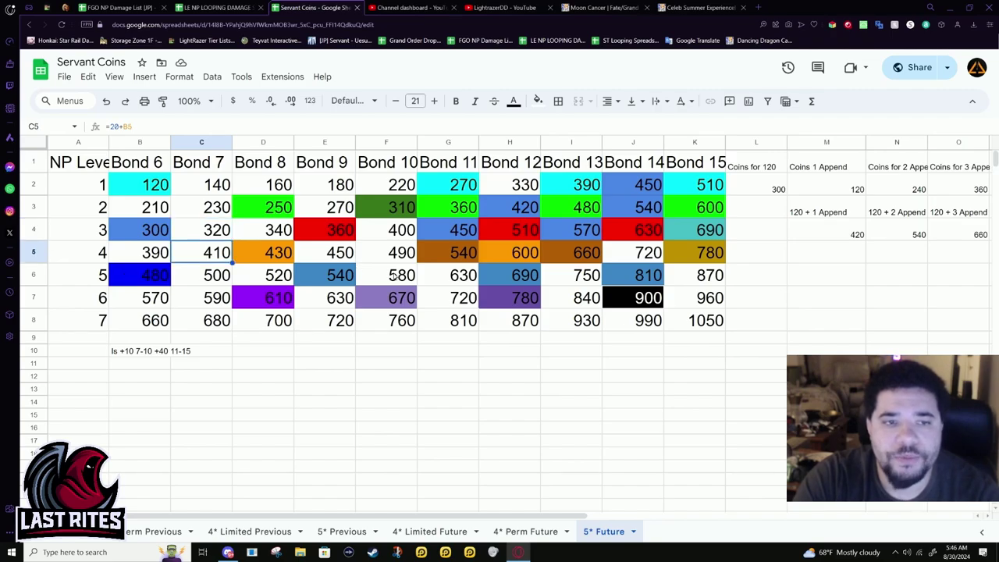
{"action": "left_click", "coordinate": [259, 259]}
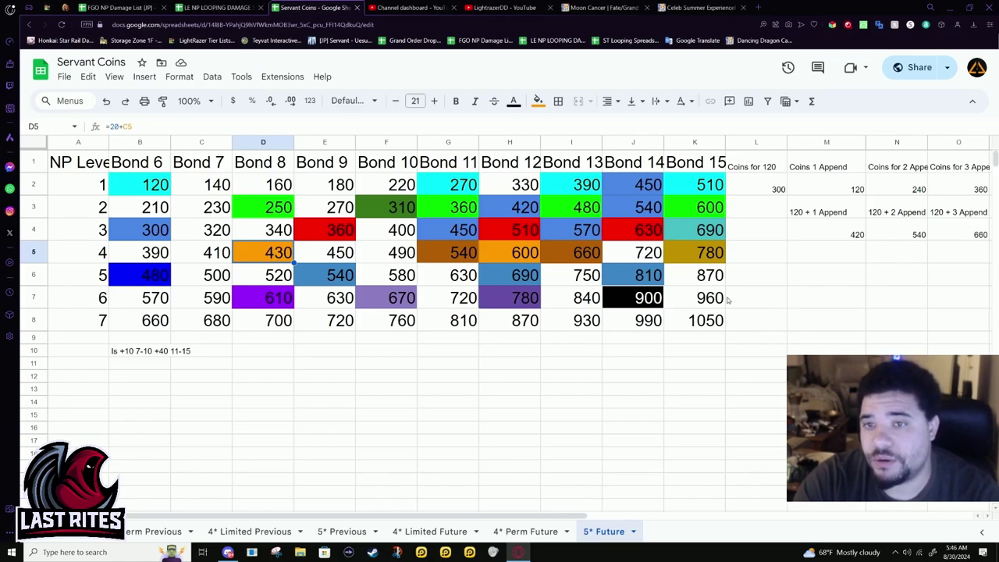
Step: Compare the Bond 14 and Bond 15 coin values of NP levels 5 and 6 on the 5* Future sheet
{"action": "left_click", "coordinate": [708, 281]}
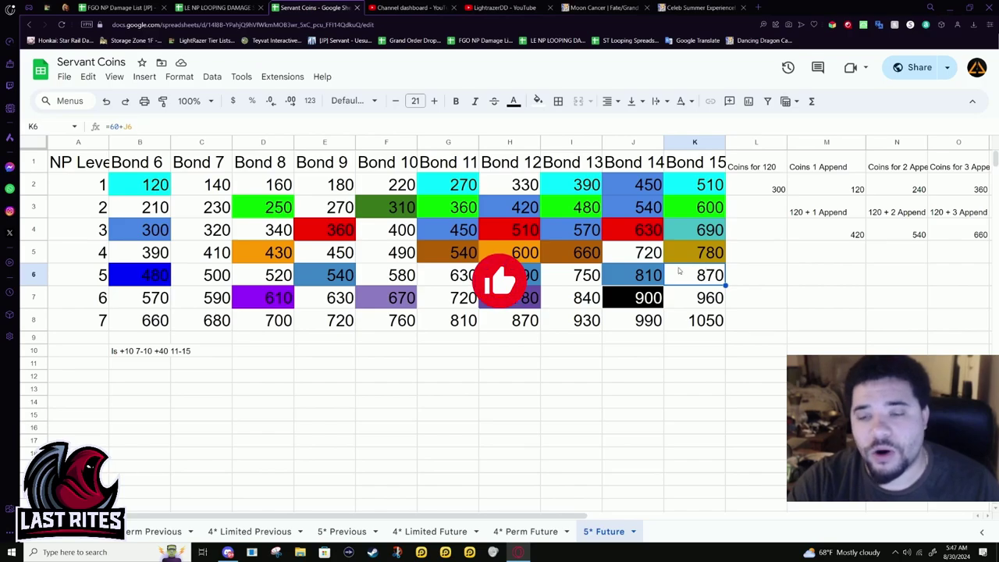
{"action": "left_click", "coordinate": [648, 283]}
{"action": "key", "text": "Right"}
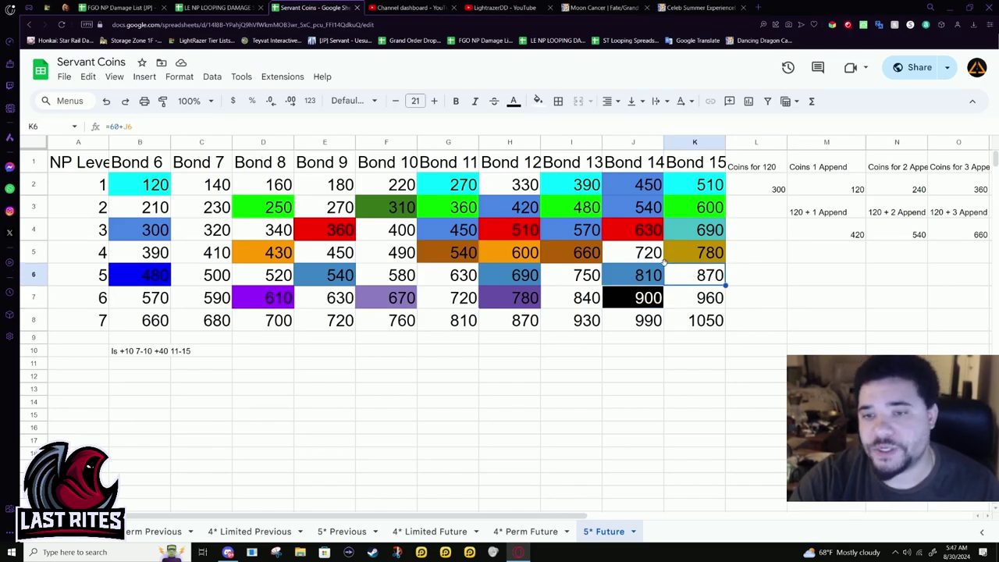
{"action": "left_click", "coordinate": [691, 306]}
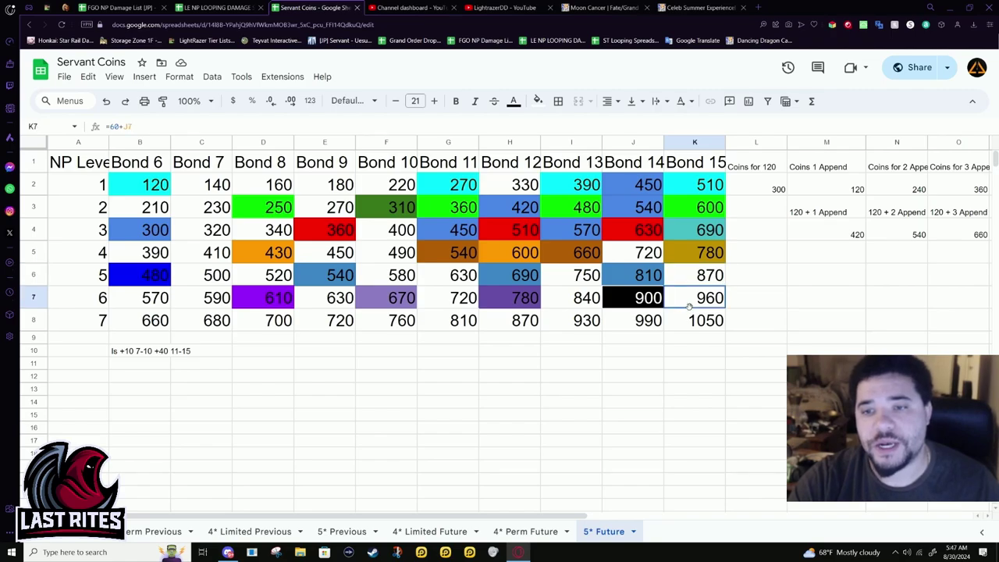
{"action": "left_click", "coordinate": [618, 304]}
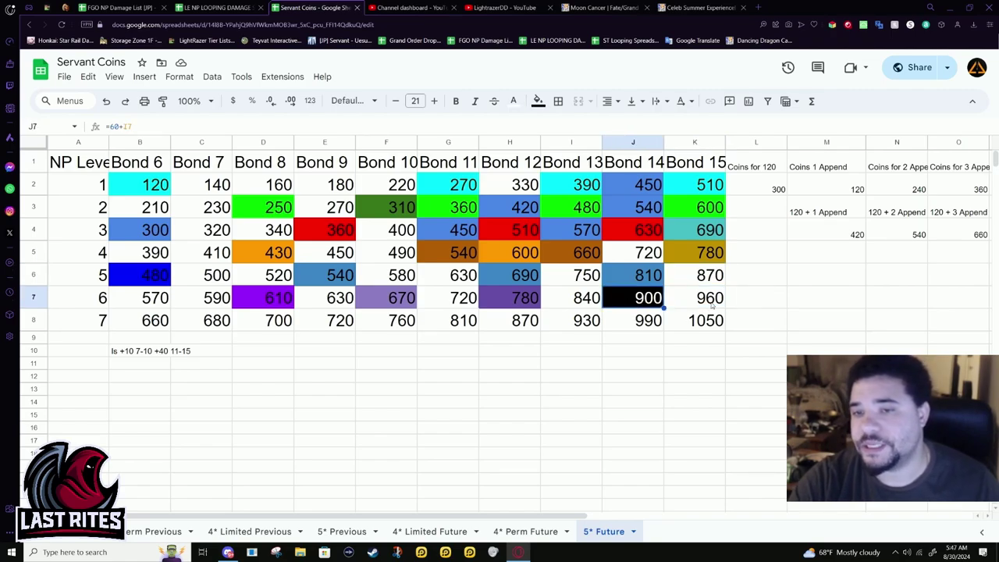
{"action": "left_click", "coordinate": [713, 307]}
{"action": "left_click", "coordinate": [624, 296]}
{"action": "left_click", "coordinate": [717, 302]}
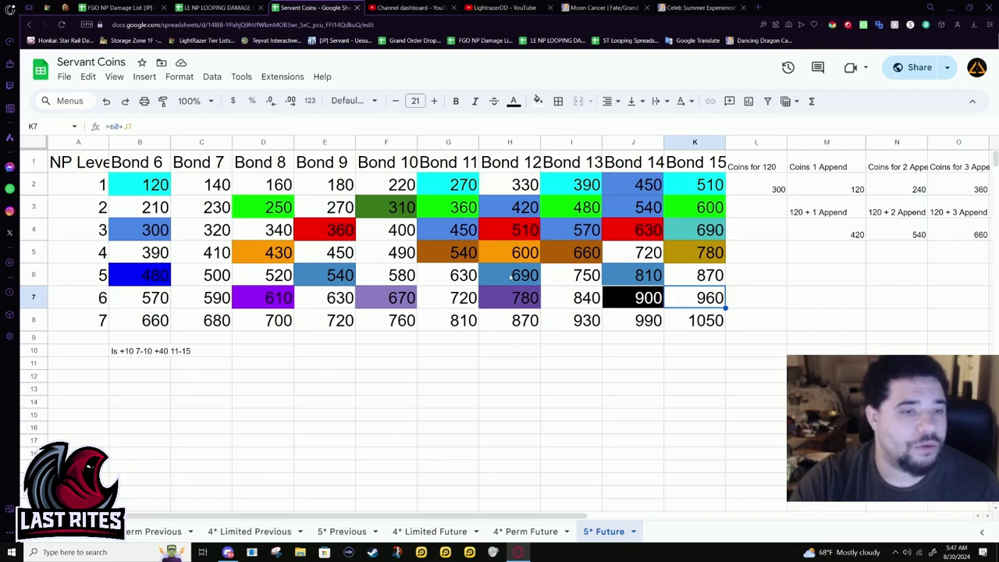
Step: Compare the coin value for NP level 6 at Bond 14 with NP level 5 at Bond 15
{"action": "left_click", "coordinate": [651, 298]}
{"action": "left_click", "coordinate": [686, 283]}
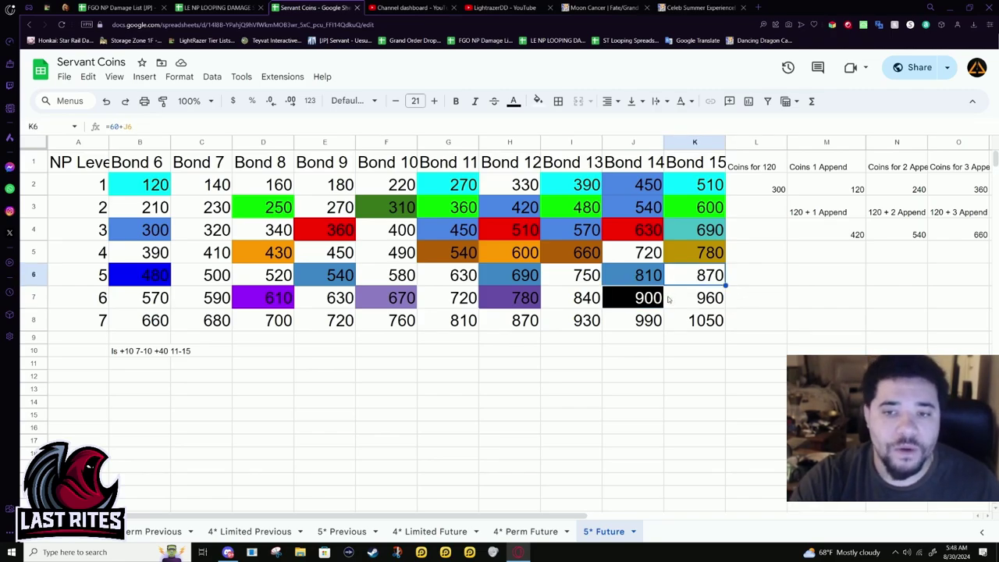
{"action": "left_click", "coordinate": [667, 300]}
{"action": "left_click", "coordinate": [696, 277]}
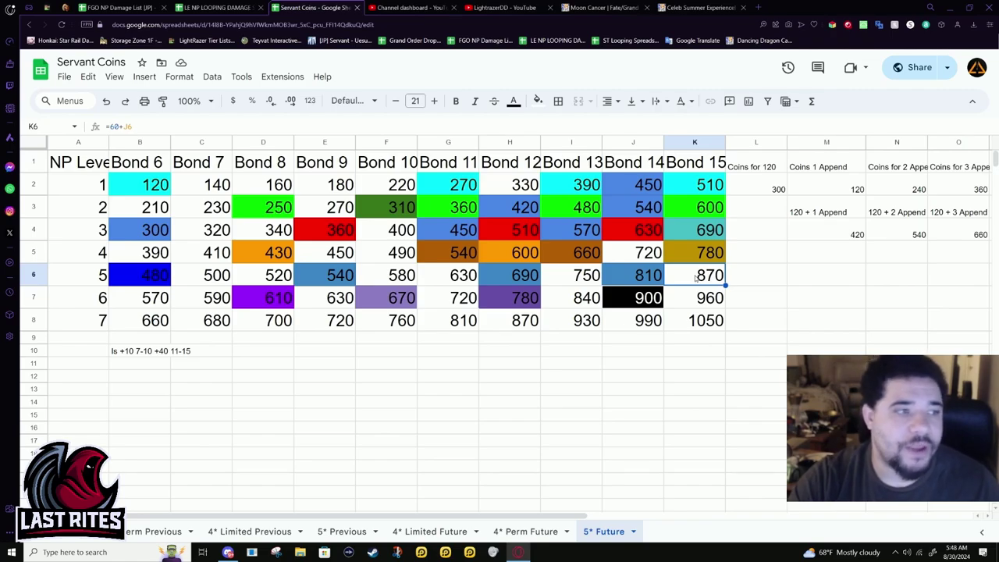
{"action": "left_click", "coordinate": [655, 301]}
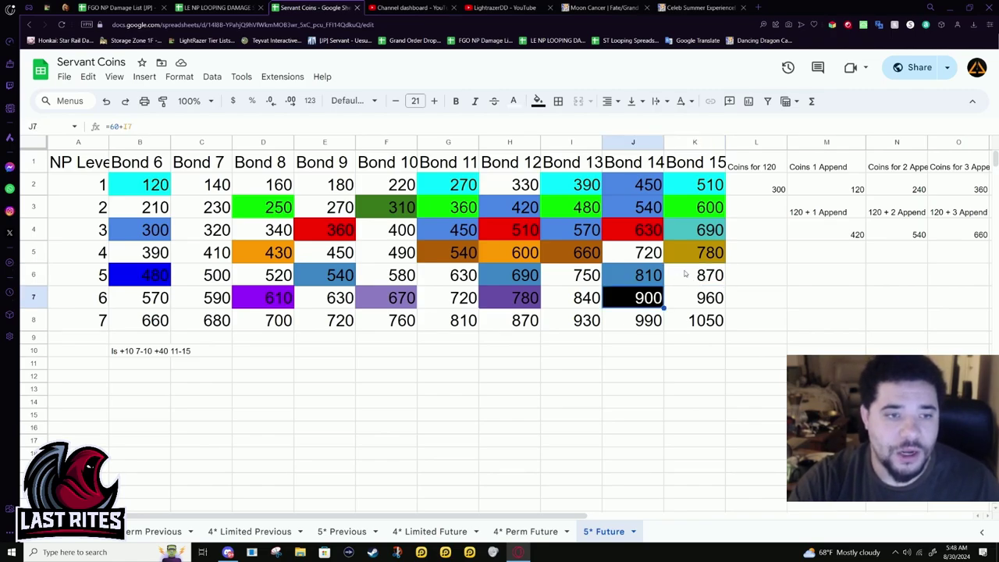
{"action": "left_click", "coordinate": [685, 275]}
{"action": "left_click", "coordinate": [634, 297]}
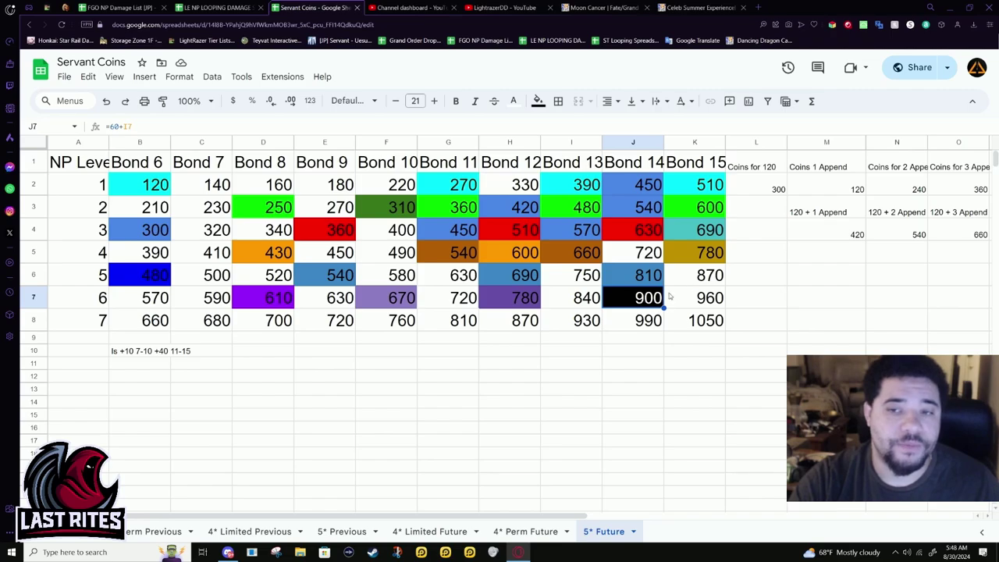
{"action": "key", "text": "Up"}
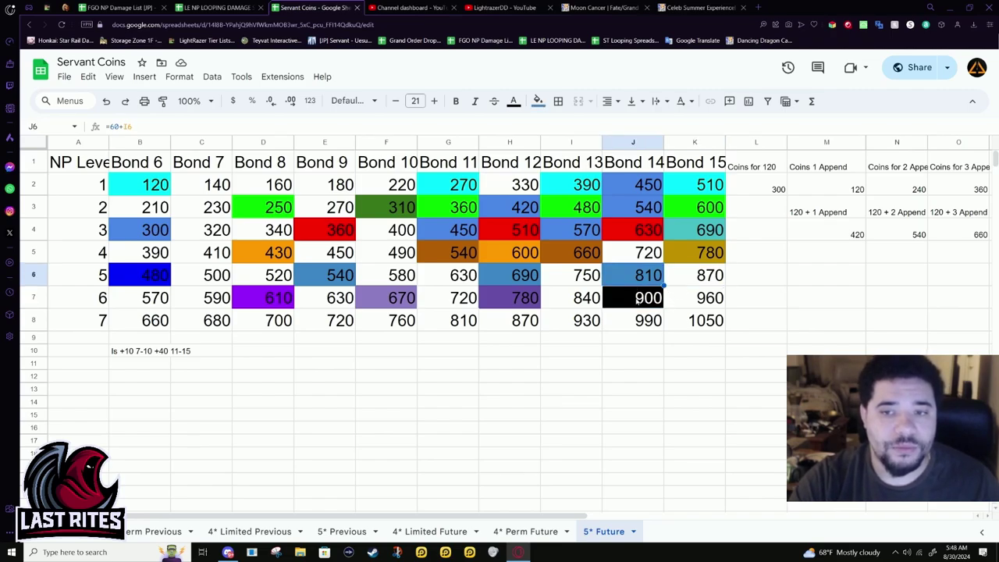
{"action": "left_click", "coordinate": [646, 307]}
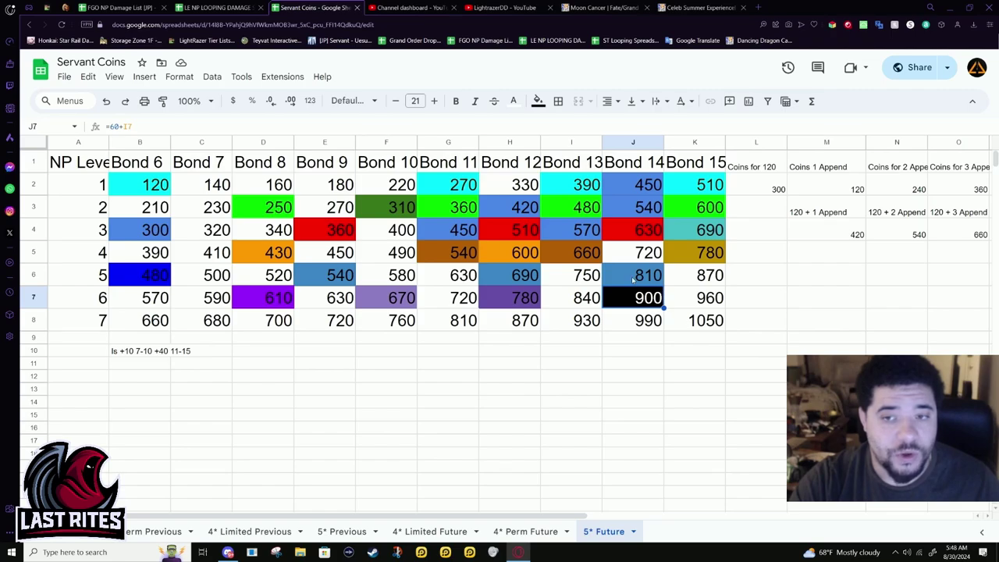
{"action": "left_click", "coordinate": [676, 279]}
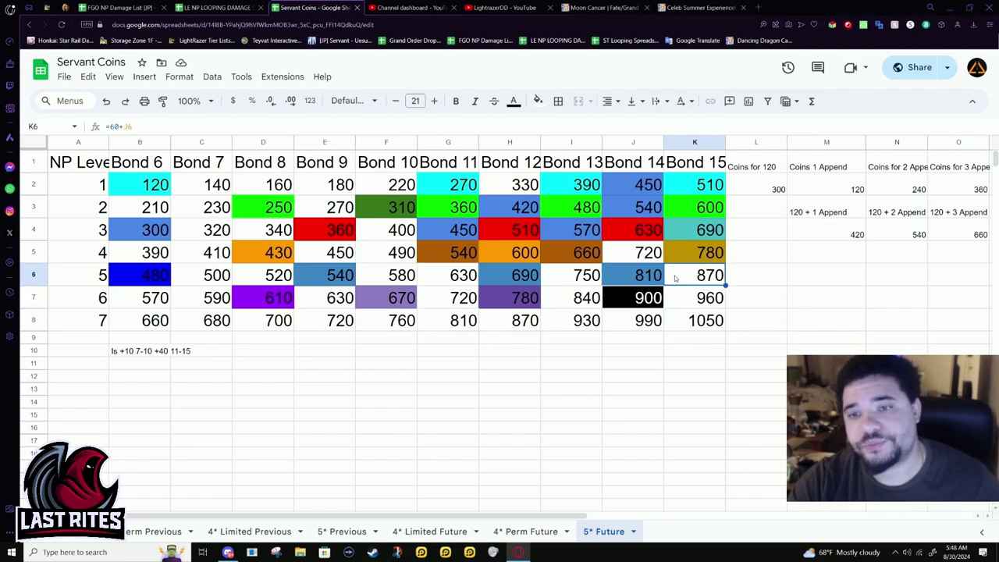
Step: Review the NP level 7 coin values from Bond 6 to Bond 15, ending on Bond 14
{"action": "left_click_drag", "start_coordinate": [145, 321], "coordinate": [685, 327]}
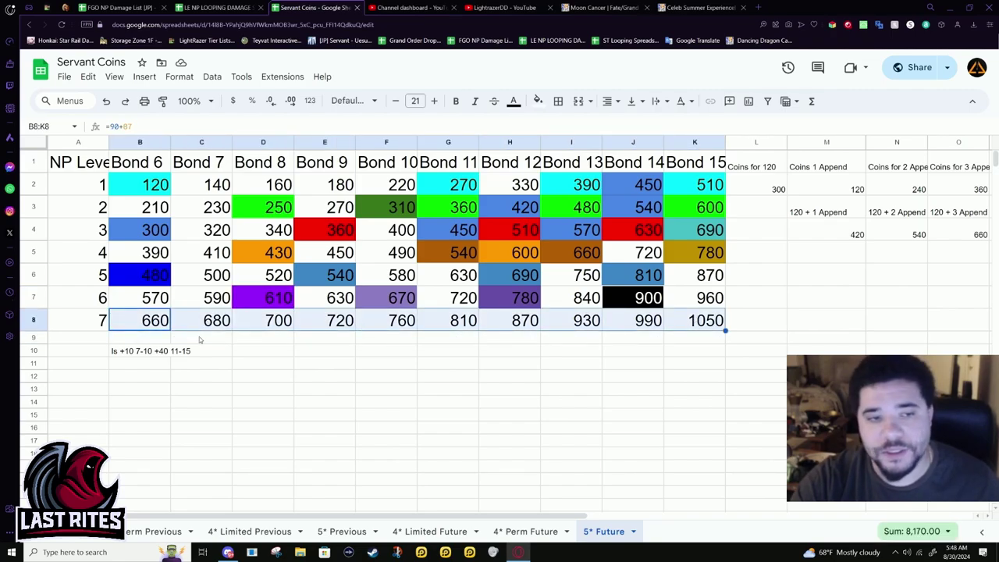
{"action": "left_click_drag", "start_coordinate": [156, 329], "coordinate": [637, 320]}
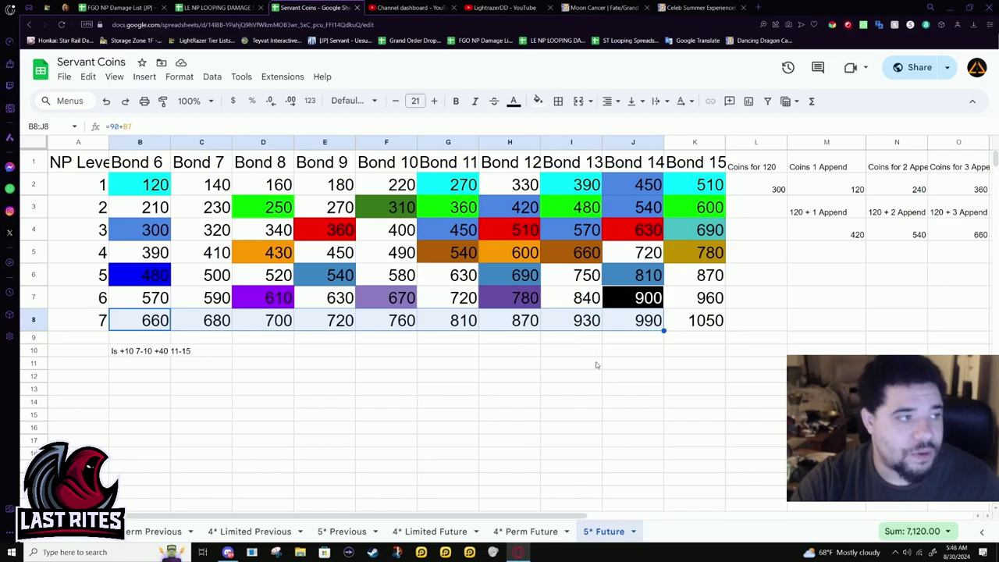
{"action": "left_click", "coordinate": [649, 327]}
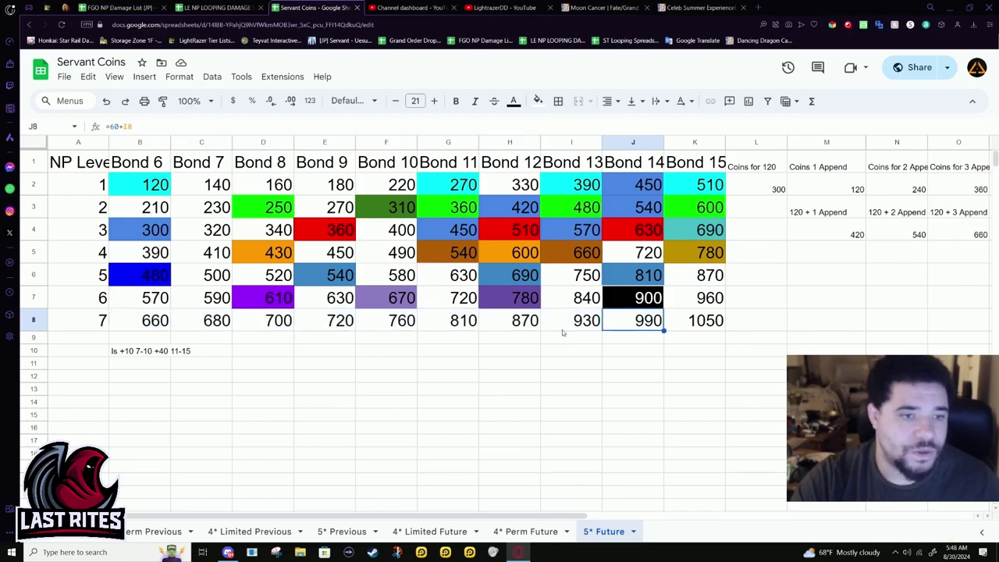
Step: Open the 4* Perm Future sheet and review the NP level 1 coin values from Bond 6 to Bond 15
{"action": "left_click", "coordinate": [493, 532]}
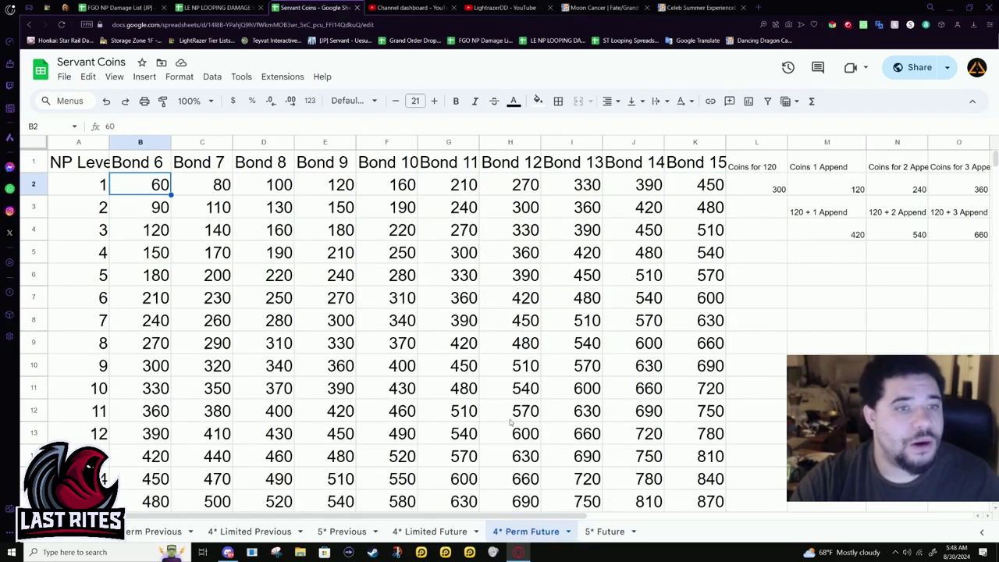
{"action": "scroll", "coordinate": [480, 485], "scroll_direction": "down", "scroll_amount": 1}
{"action": "scroll", "coordinate": [480, 484], "scroll_direction": "up", "scroll_amount": 1}
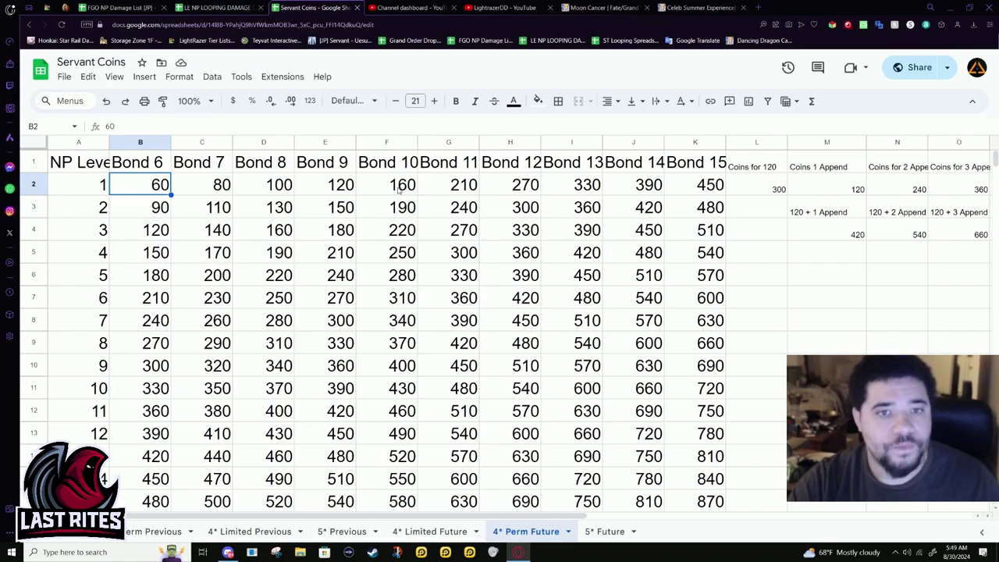
{"action": "left_click_drag", "start_coordinate": [155, 181], "coordinate": [710, 187]}
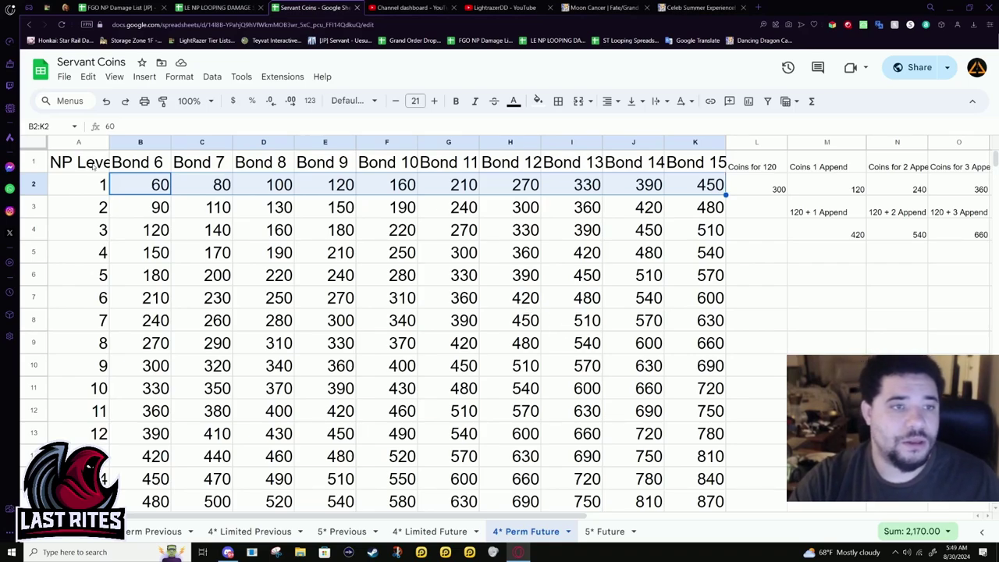
{"action": "left_click", "coordinate": [160, 184]}
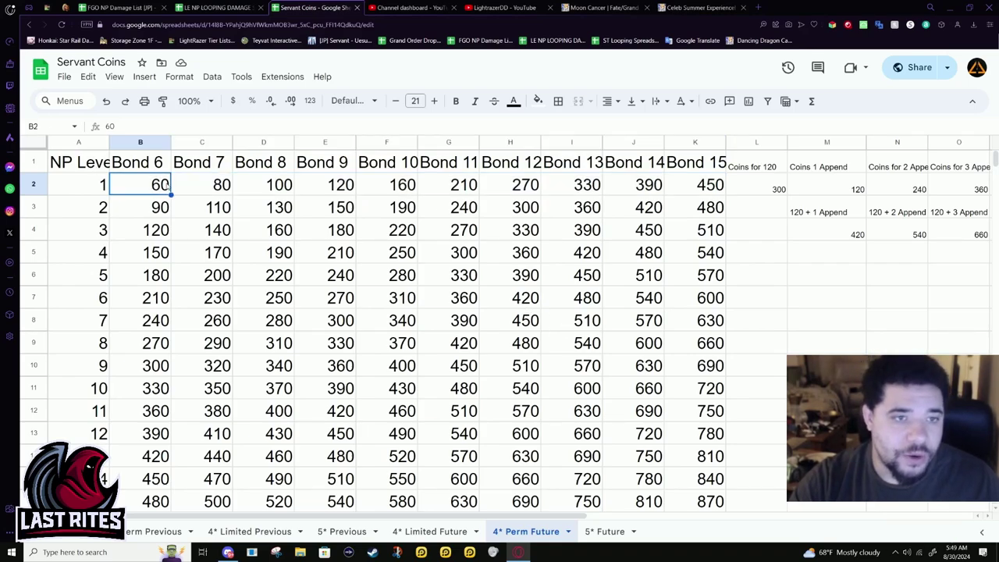
{"action": "left_click", "coordinate": [327, 188]}
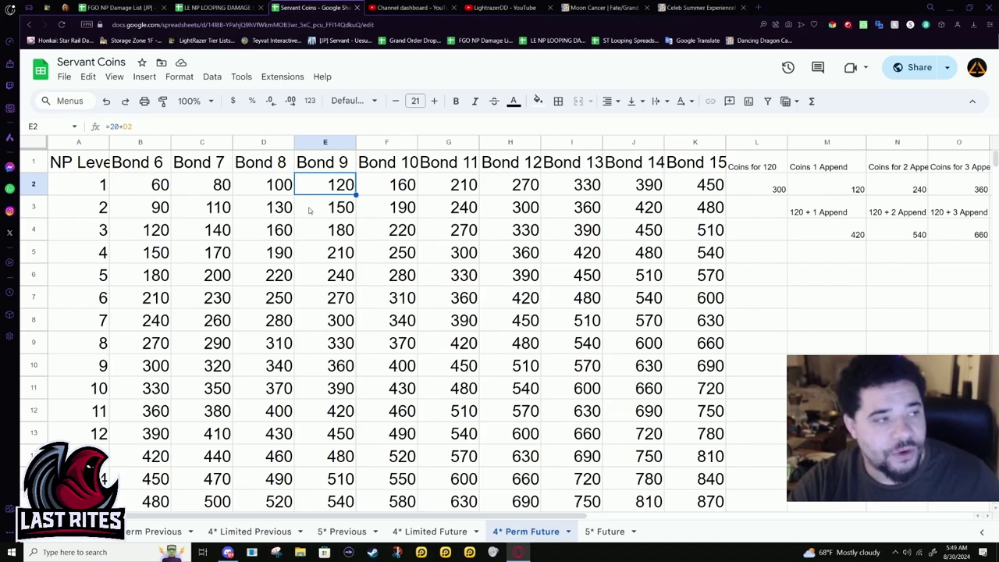
Step: Check the Bond 6 values for NP levels 1 and 2 on 4* Perm Future against the 4* Limited Future sheet
{"action": "left_click", "coordinate": [138, 203]}
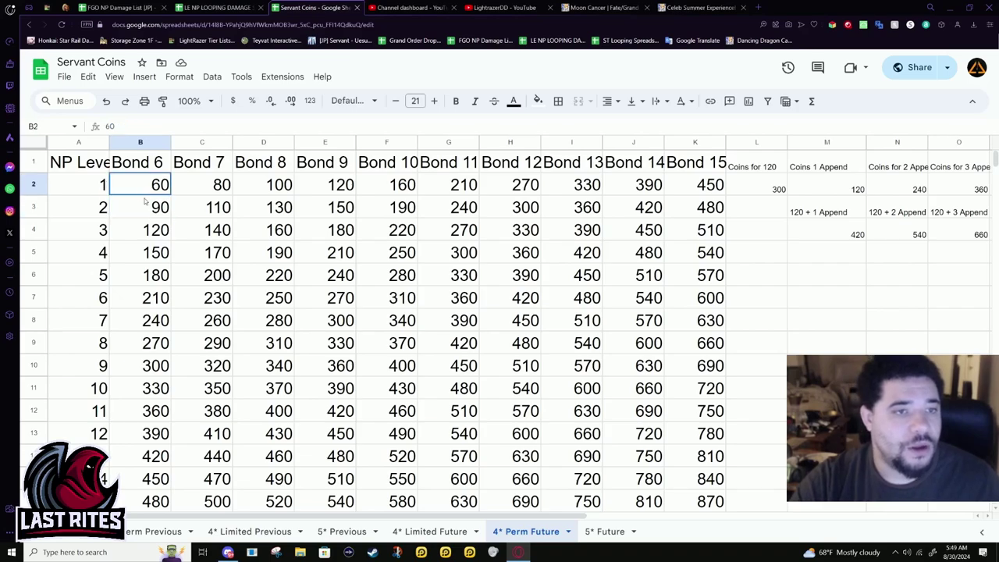
{"action": "left_click_drag", "start_coordinate": [140, 185], "coordinate": [156, 214]}
{"action": "left_click", "coordinate": [430, 530]}
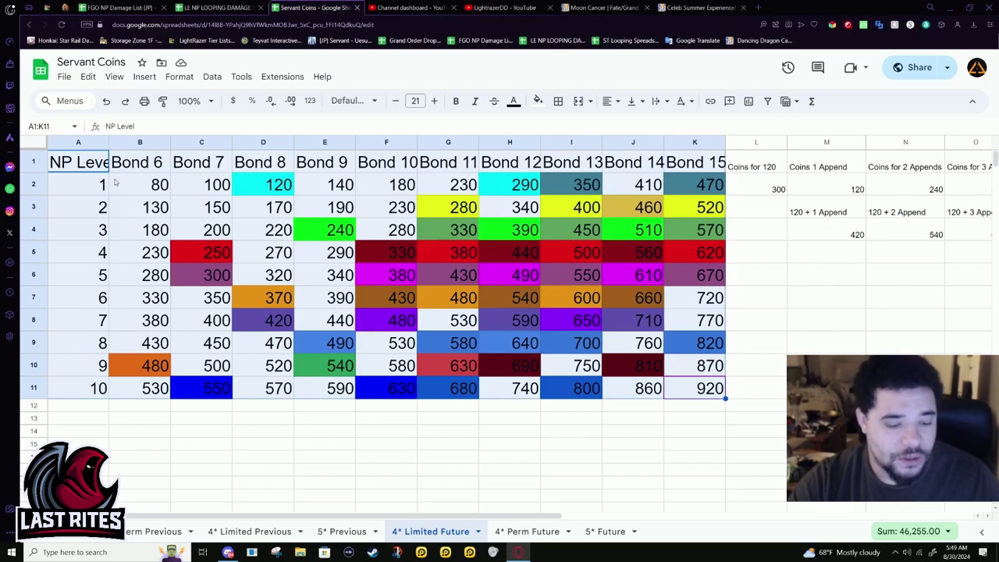
{"action": "left_click", "coordinate": [527, 530]}
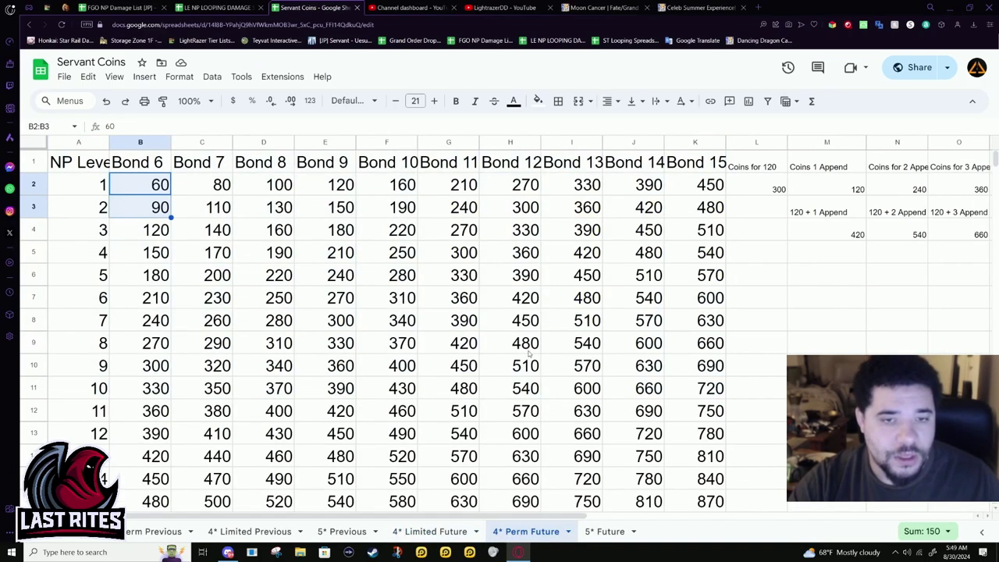
{"action": "left_click", "coordinate": [134, 190]}
{"action": "left_click", "coordinate": [145, 205]}
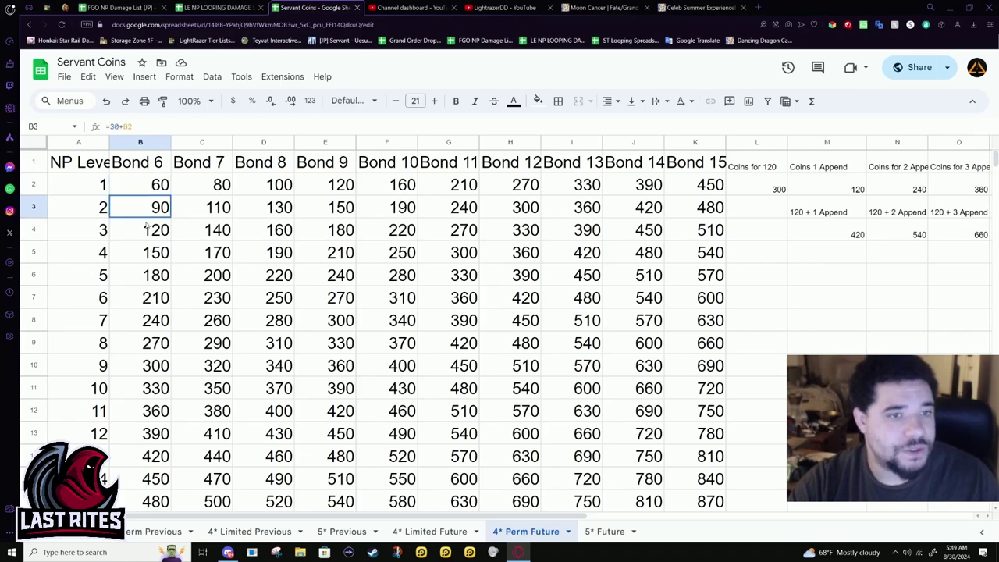
{"action": "key", "text": "shift+Down"}
{"action": "key", "text": "shift+Down"}
{"action": "key", "text": "shift+Down"}
{"action": "key", "text": "ctrl+c"}
{"action": "left_click_drag", "start_coordinate": [154, 201], "coordinate": [153, 199]}
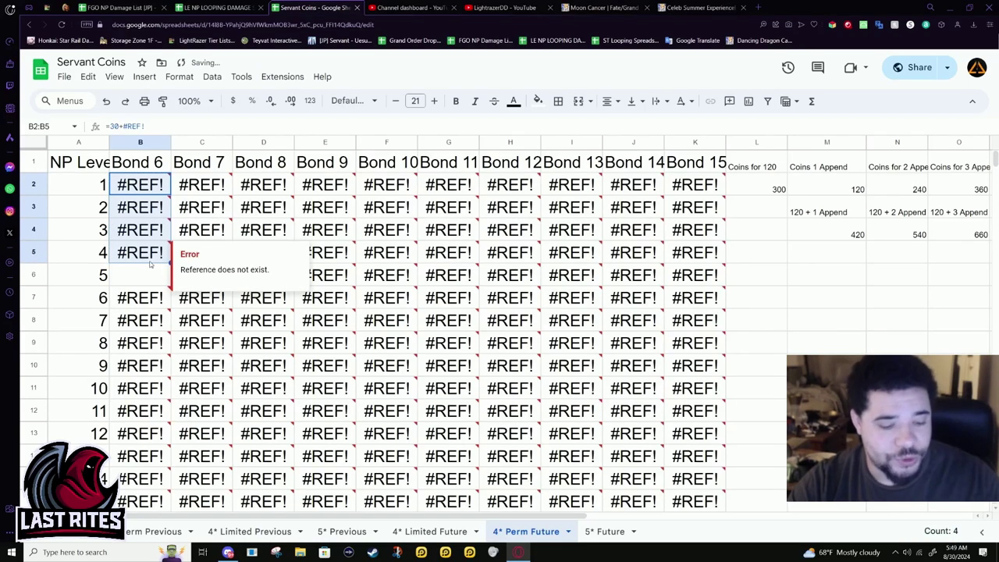
{"action": "key", "text": "ctrl+z"}
Step: Examine the Bond 6 coin values and the Bond 9 values for NP levels 1 to 5 on 4* Perm Future
{"action": "left_click", "coordinate": [156, 282]}
{"action": "left_click", "coordinate": [156, 300]}
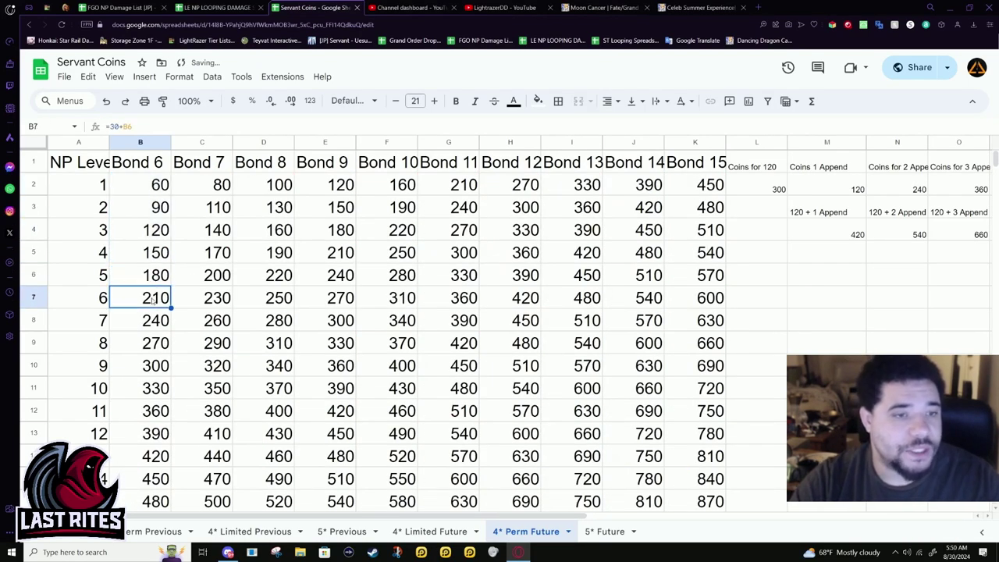
{"action": "left_click", "coordinate": [146, 189]}
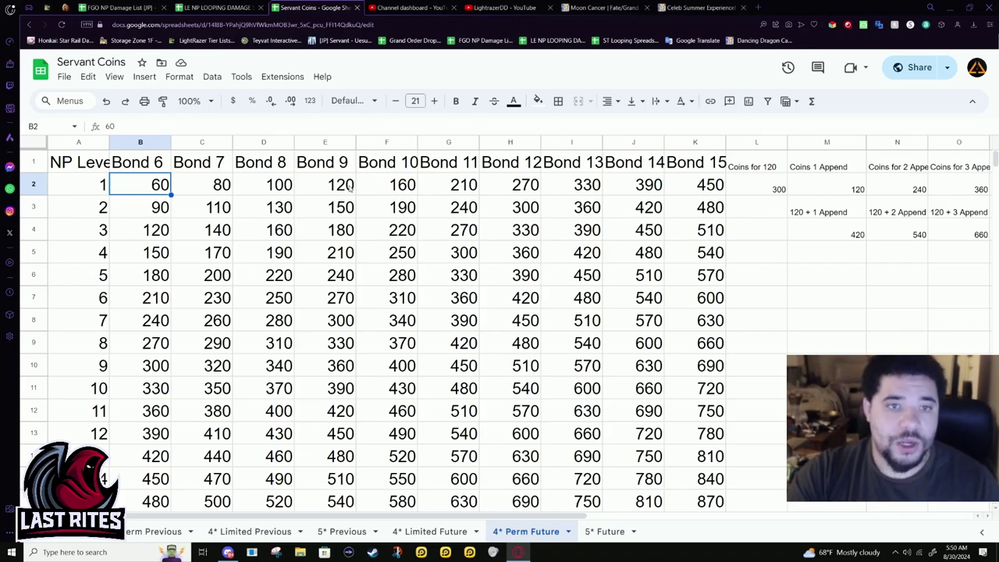
{"action": "left_click_drag", "start_coordinate": [336, 187], "coordinate": [340, 264]}
{"action": "left_click", "coordinate": [334, 252]}
{"action": "left_click_drag", "start_coordinate": [327, 215], "coordinate": [345, 350]}
{"action": "left_click", "coordinate": [318, 185]}
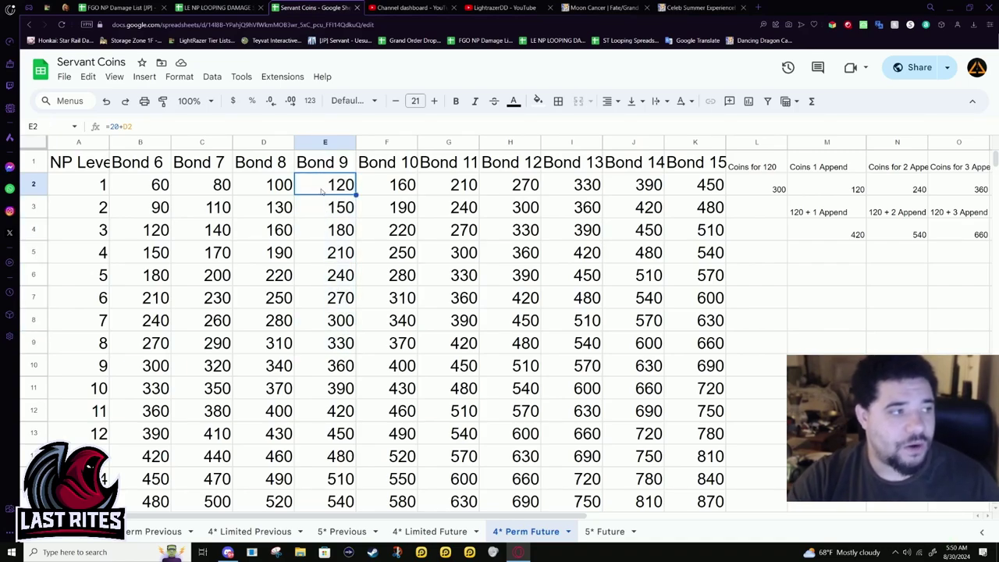
{"action": "left_click_drag", "start_coordinate": [322, 189], "coordinate": [335, 275]}
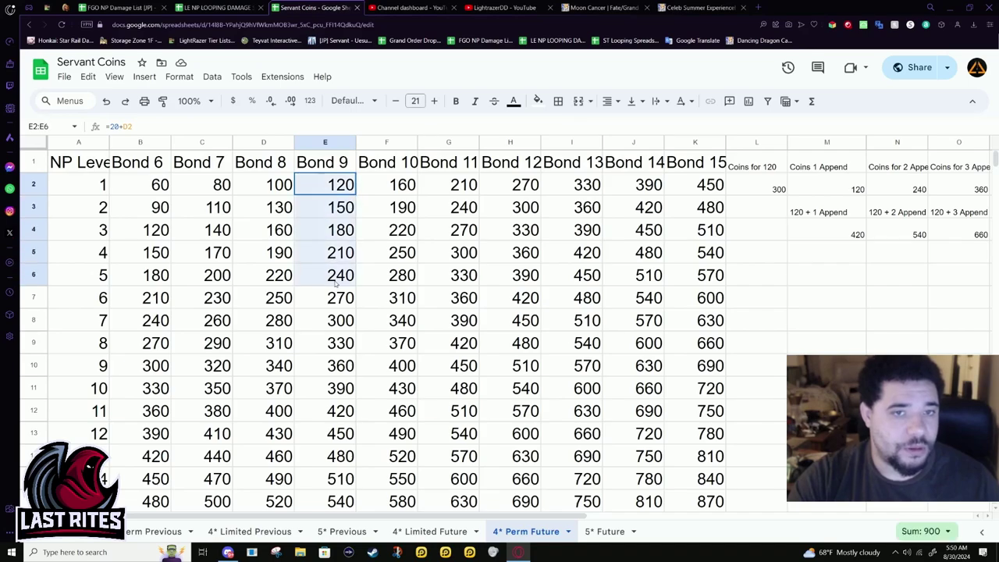
{"action": "left_click", "coordinate": [339, 192]}
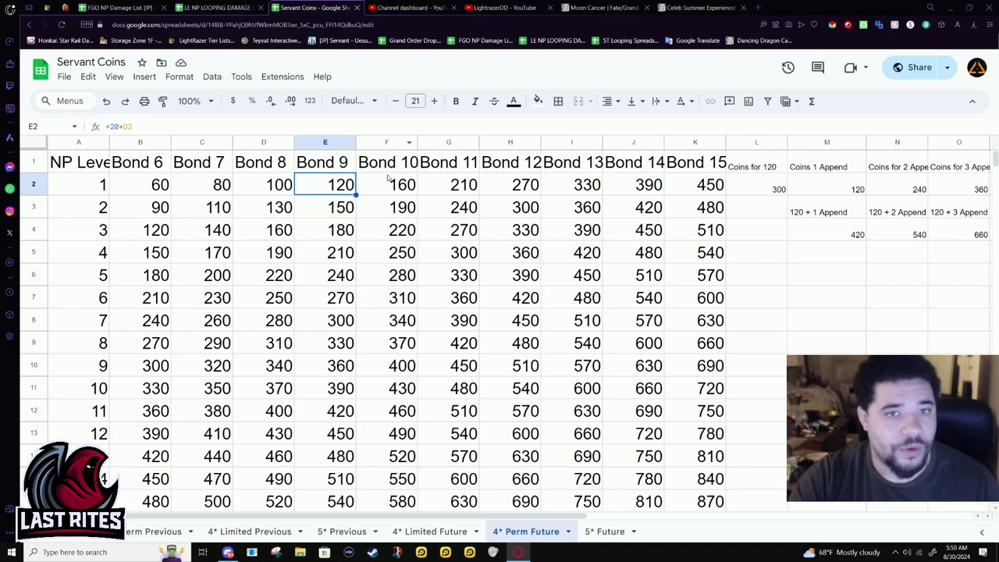
Step: Open the 4* Perm Previous sheet and review the NP level 1 coin values from Bond 9 to Bond 11
{"action": "left_click", "coordinate": [157, 530]}
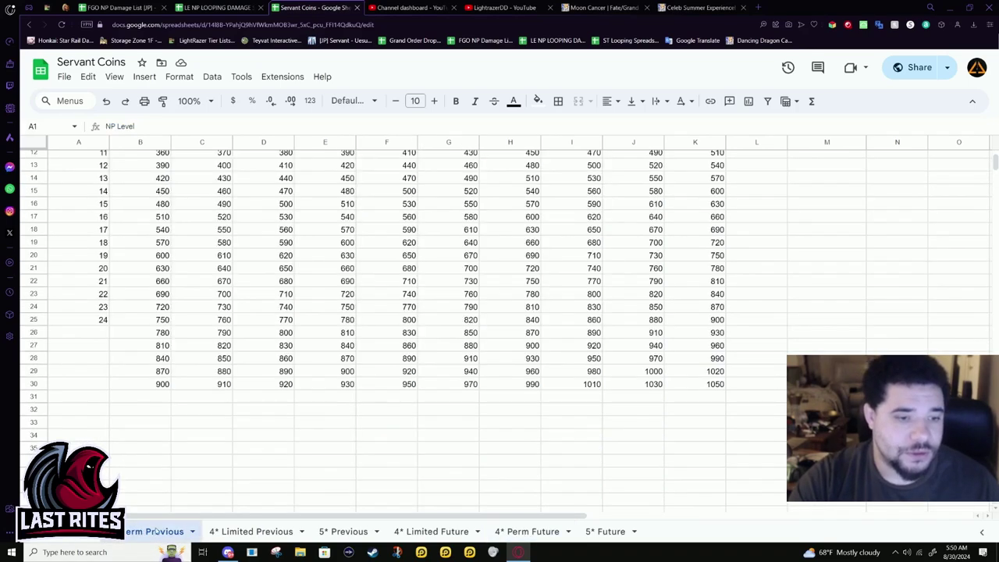
{"action": "scroll", "coordinate": [267, 292], "scroll_direction": "up", "scroll_amount": 4}
{"action": "left_click", "coordinate": [333, 168]}
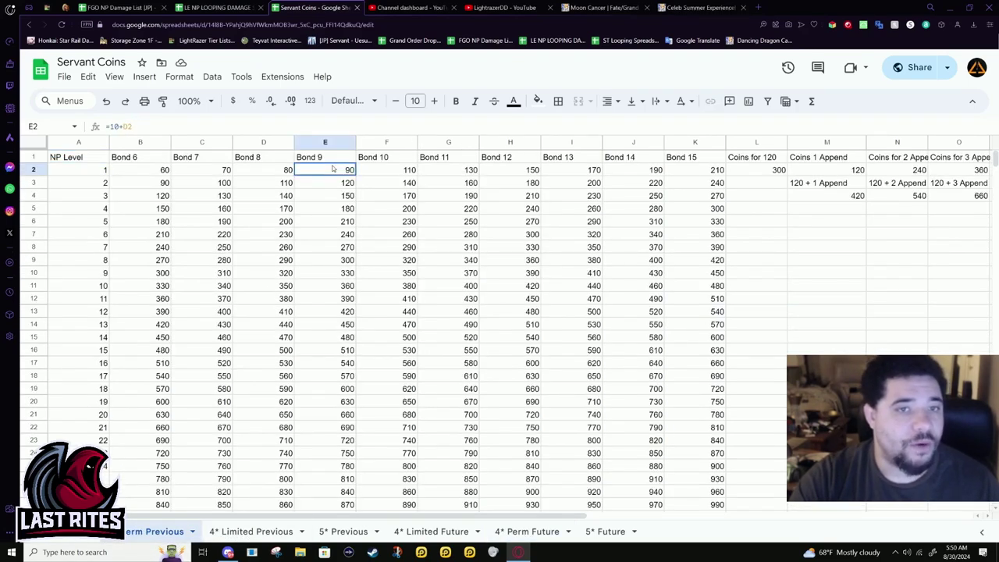
{"action": "left_click", "coordinate": [456, 172]}
{"action": "left_click", "coordinate": [390, 172]}
{"action": "left_click", "coordinate": [472, 173]}
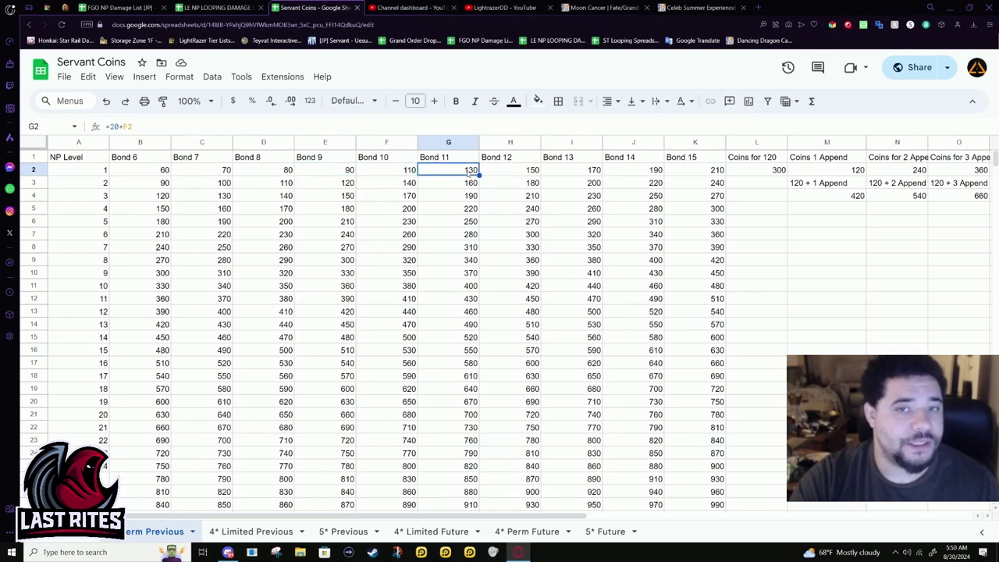
{"action": "left_click", "coordinate": [324, 173]}
Step: Return to the 4* Perm Future sheet and compare the Bond 9 coin values for NP levels 1 and 2
{"action": "left_click", "coordinate": [430, 531]}
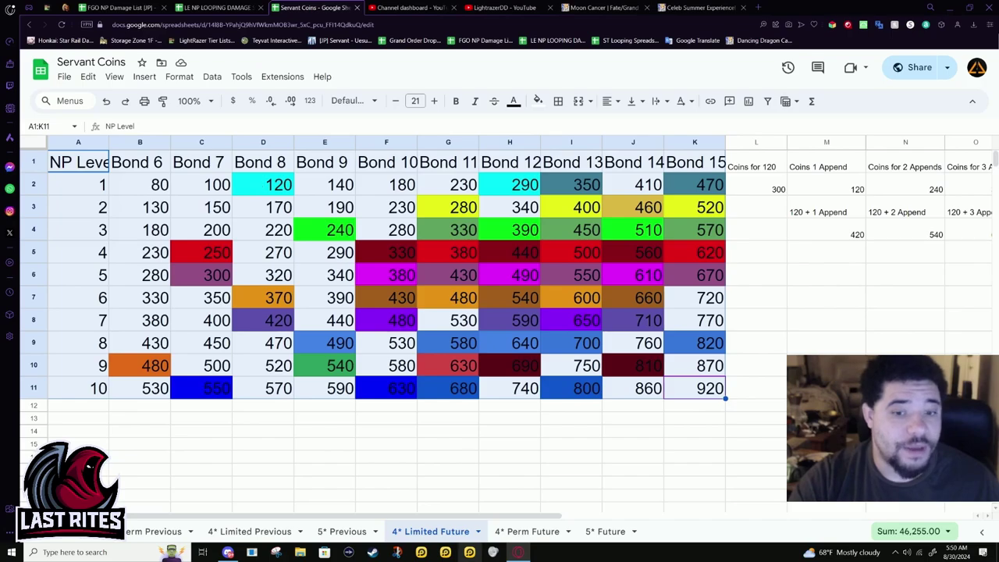
{"action": "left_click", "coordinate": [352, 532]}
{"action": "left_click", "coordinate": [529, 532]}
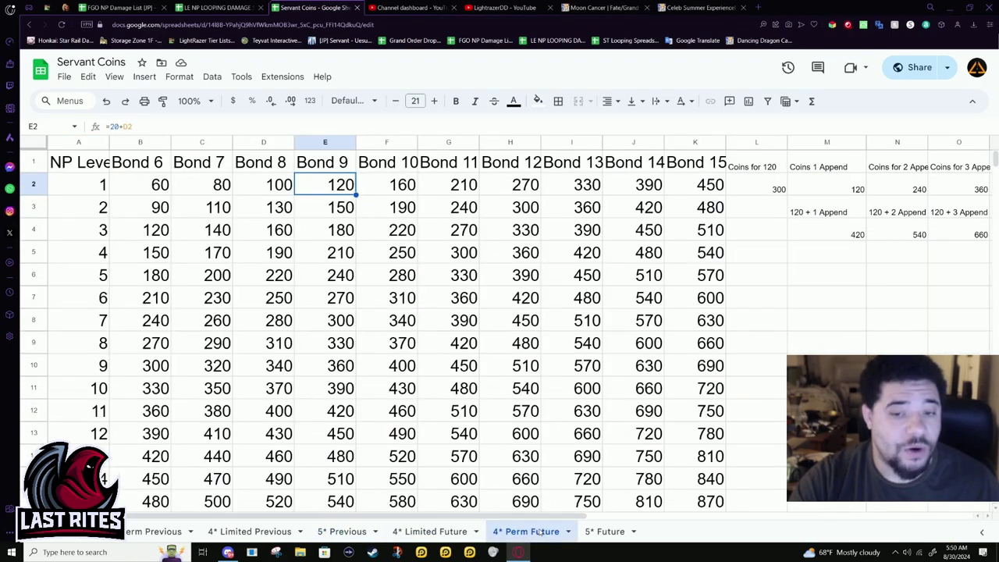
{"action": "left_click", "coordinate": [325, 189]}
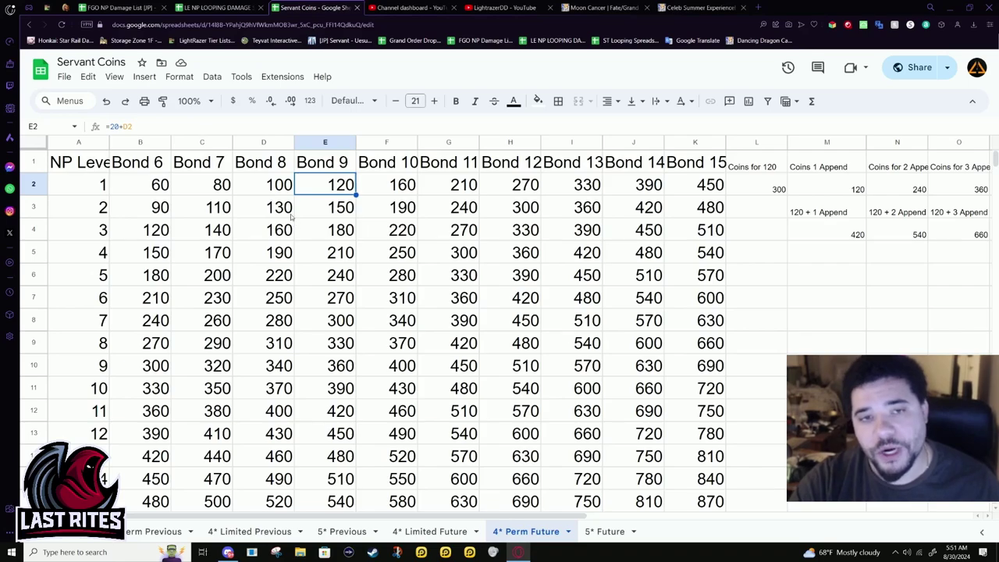
{"action": "left_click", "coordinate": [331, 207]}
{"action": "left_click", "coordinate": [326, 188]}
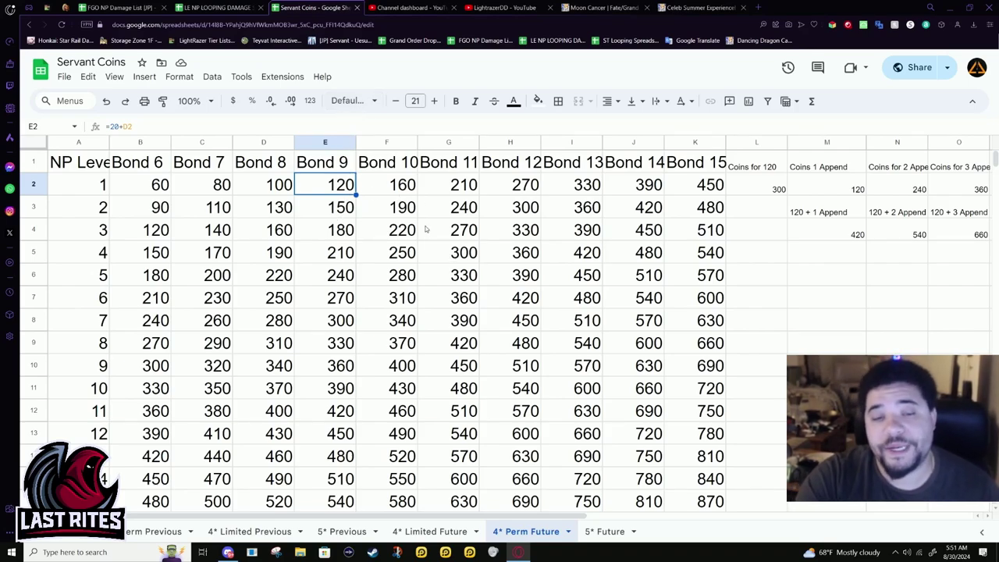
{"action": "left_click_drag", "start_coordinate": [304, 185], "coordinate": [328, 199]}
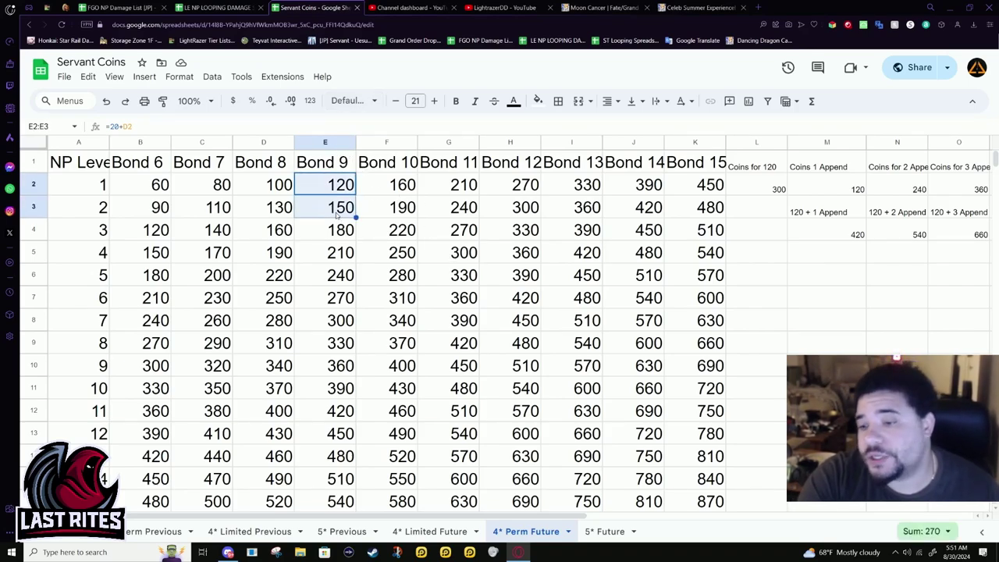
{"action": "left_click", "coordinate": [327, 200]}
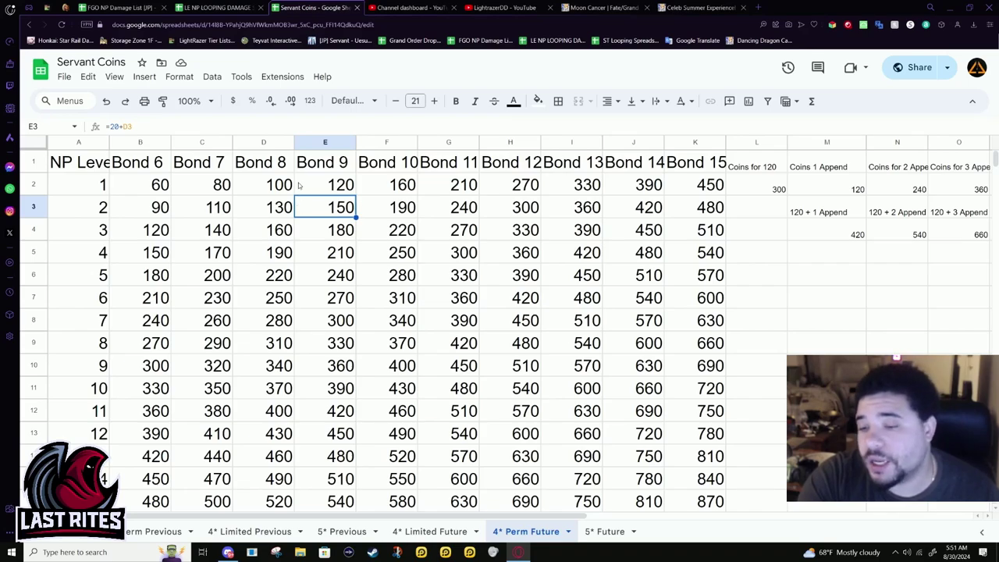
{"action": "left_click", "coordinate": [348, 181]}
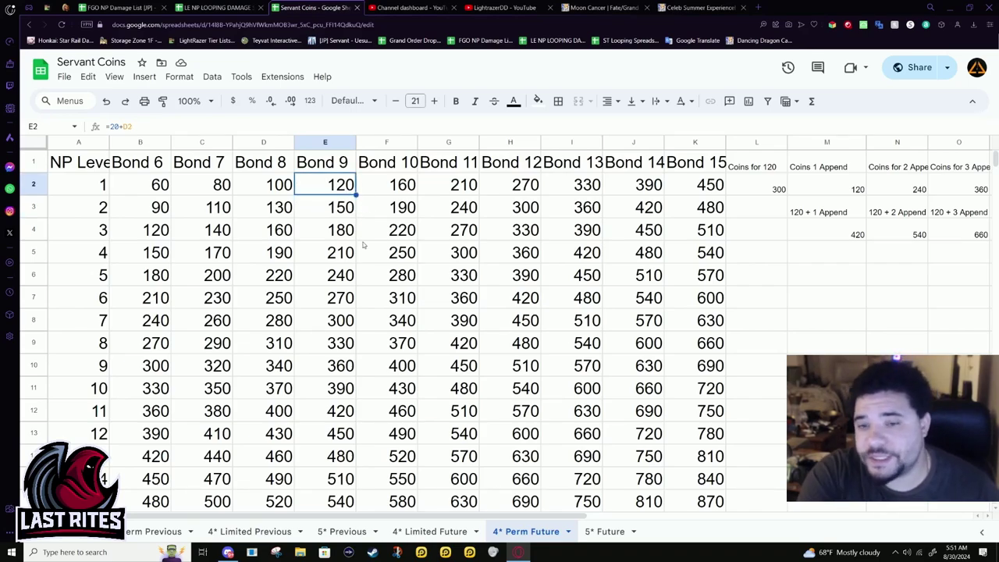
{"action": "left_click", "coordinate": [342, 211]}
{"action": "left_click", "coordinate": [348, 196]}
{"action": "left_click", "coordinate": [346, 209]}
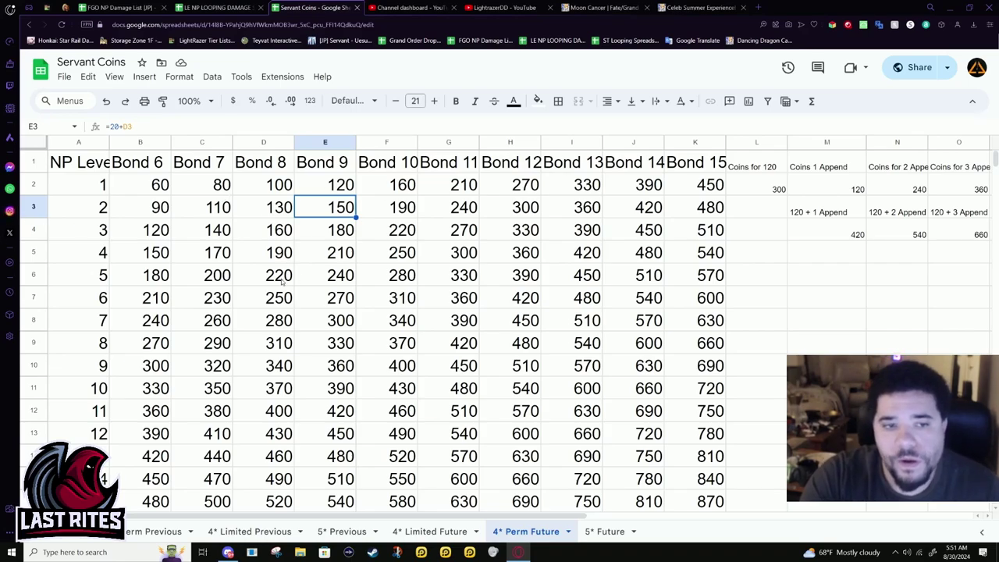
{"action": "scroll", "coordinate": [333, 349], "scroll_direction": "down", "scroll_amount": 1}
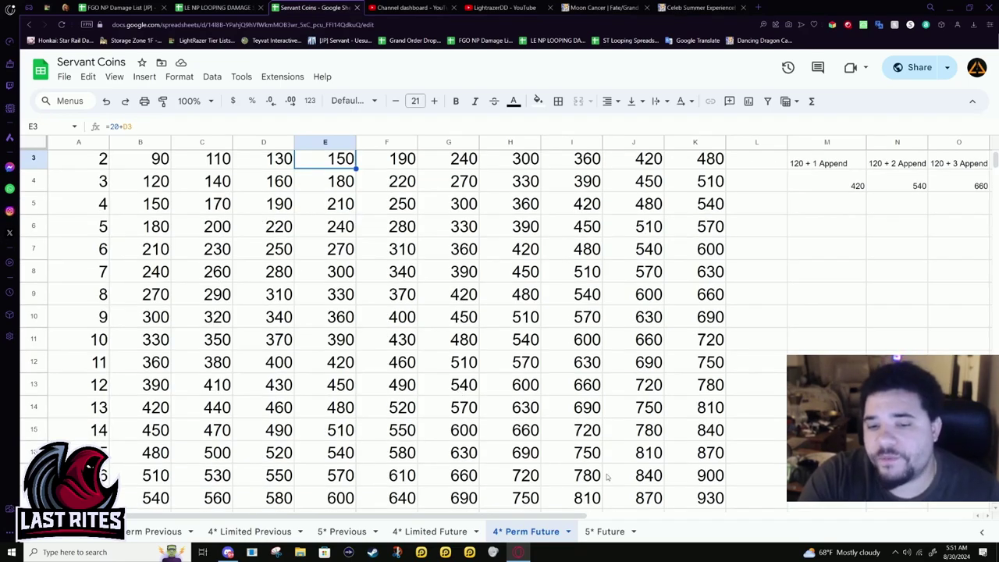
{"action": "scroll", "coordinate": [601, 472], "scroll_direction": "up", "scroll_amount": 1}
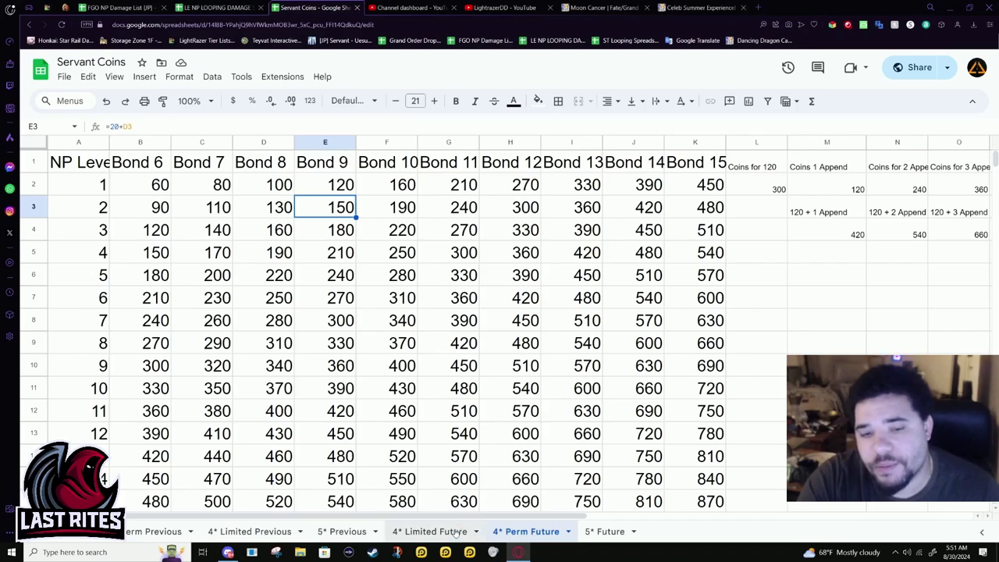
Step: Examine the NP level 1 coin values at Bond 7 and Bond 8 on 4* Limited Future against the 4* Limited Previous sheet
{"action": "left_click", "coordinate": [425, 531]}
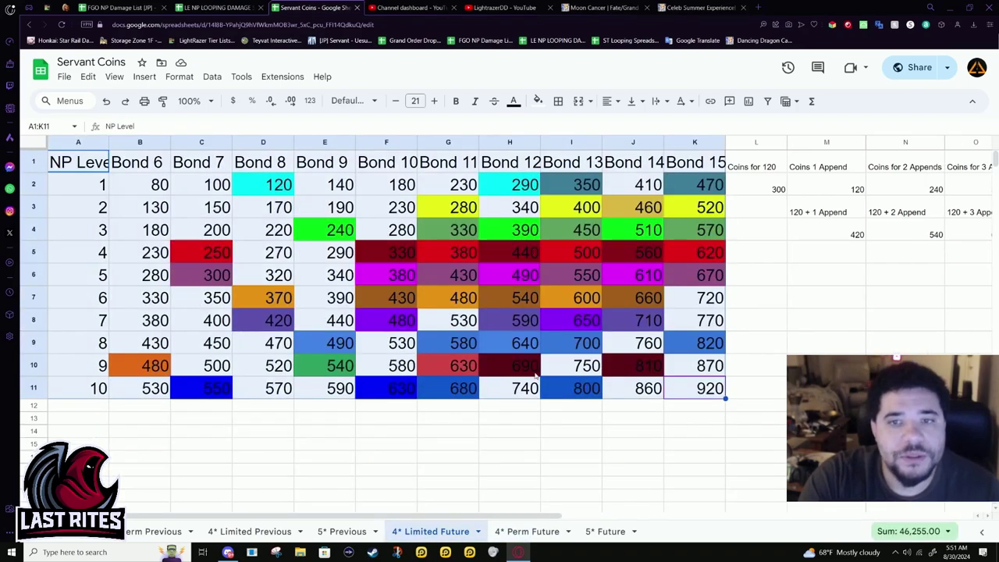
{"action": "left_click", "coordinate": [277, 188]}
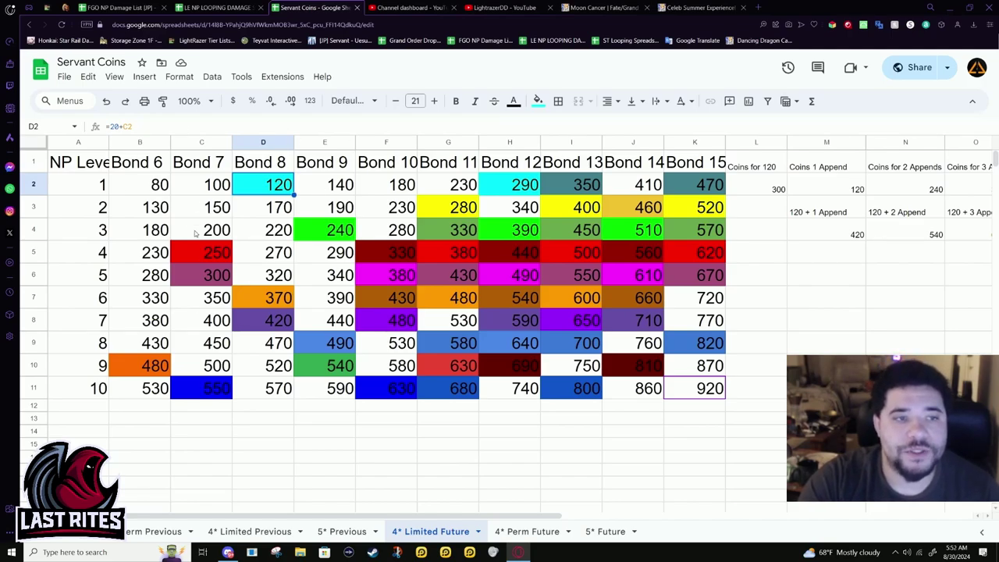
{"action": "left_click", "coordinate": [213, 186]}
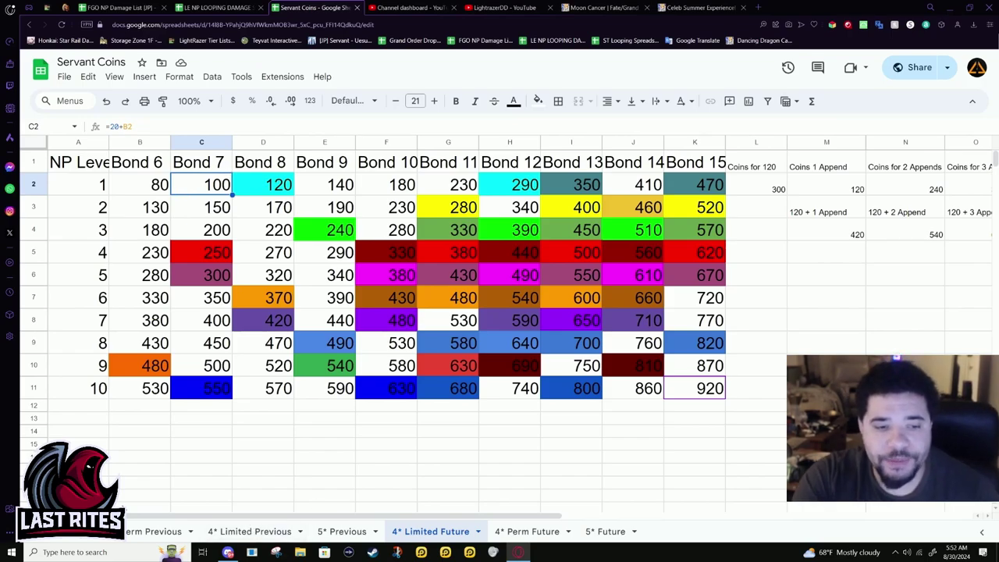
{"action": "left_click", "coordinate": [225, 532]}
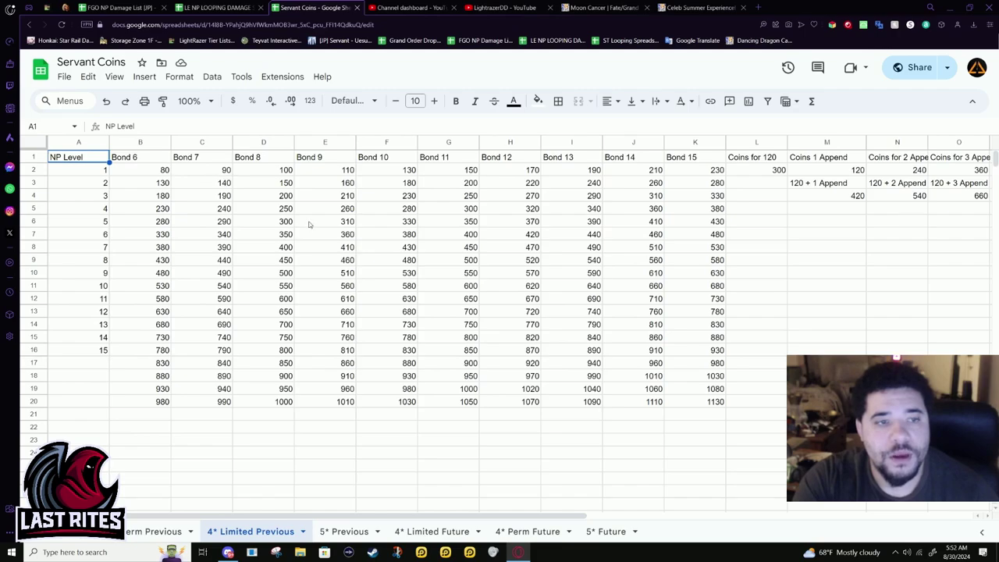
{"action": "left_click", "coordinate": [417, 533]}
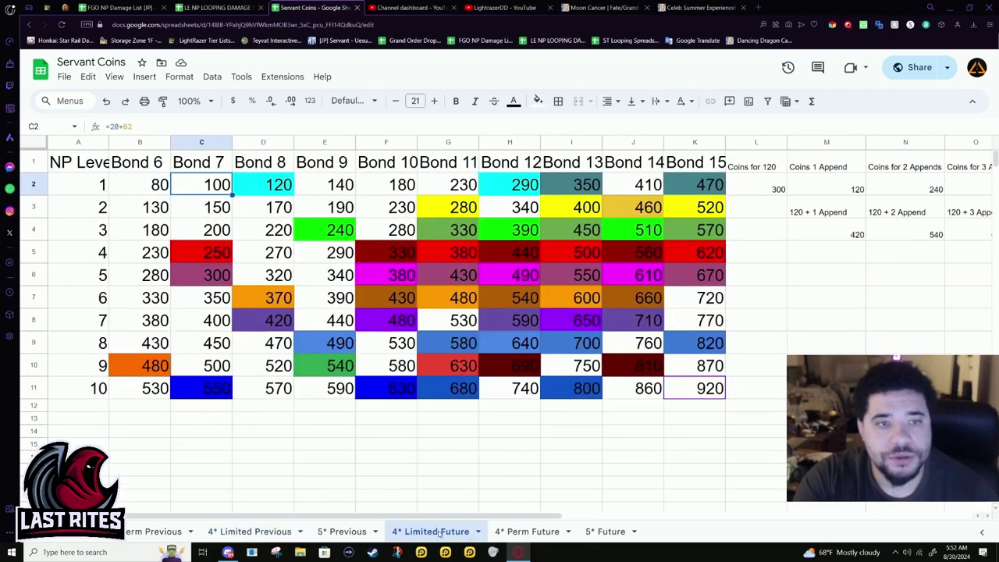
{"action": "left_click", "coordinate": [270, 195]}
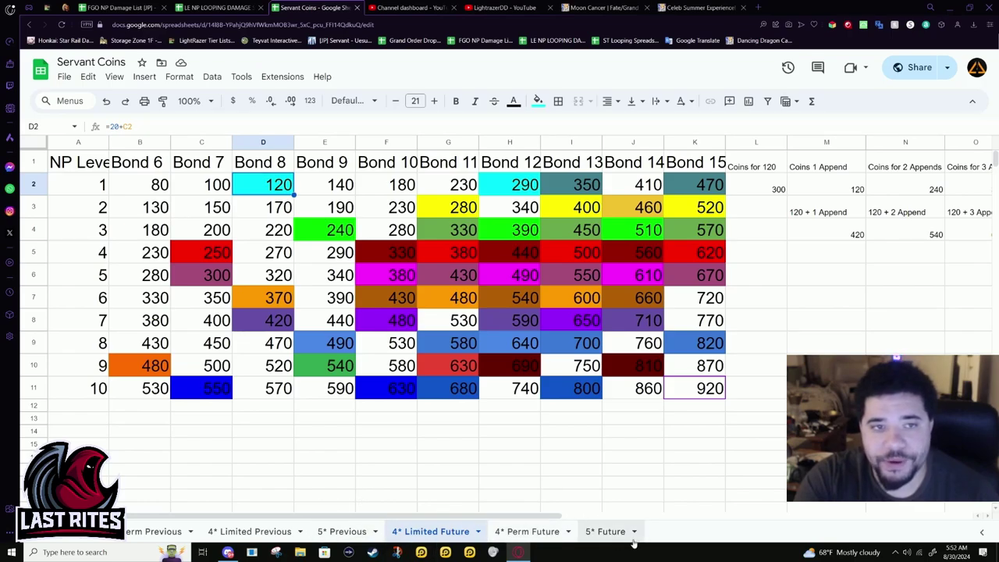
Step: Review the NP level 1 coin values from Bond 8 to Bond 10 on 4* Limited Previous and check them against 4* Perm Previous
{"action": "left_click", "coordinate": [273, 537]}
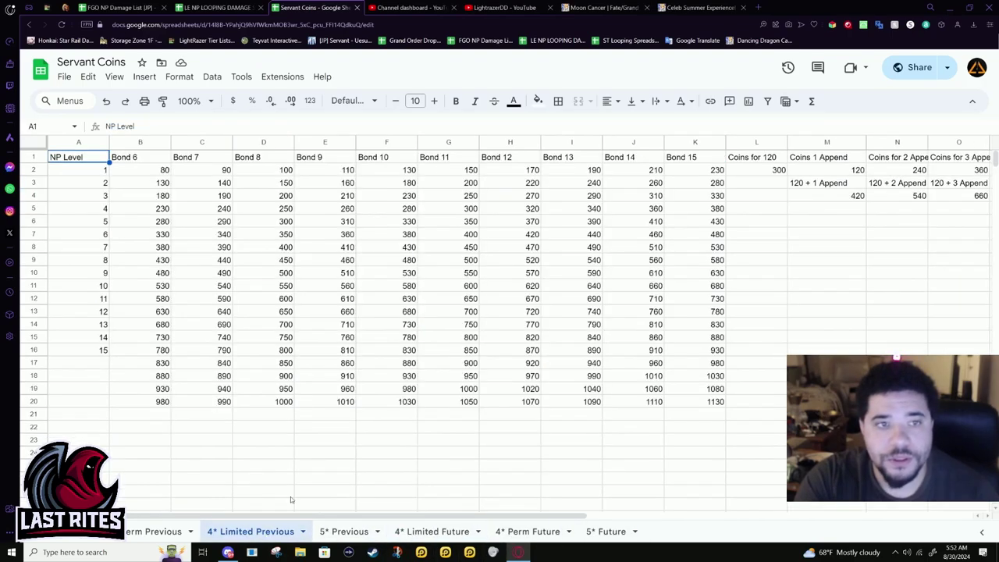
{"action": "left_click", "coordinate": [289, 172]}
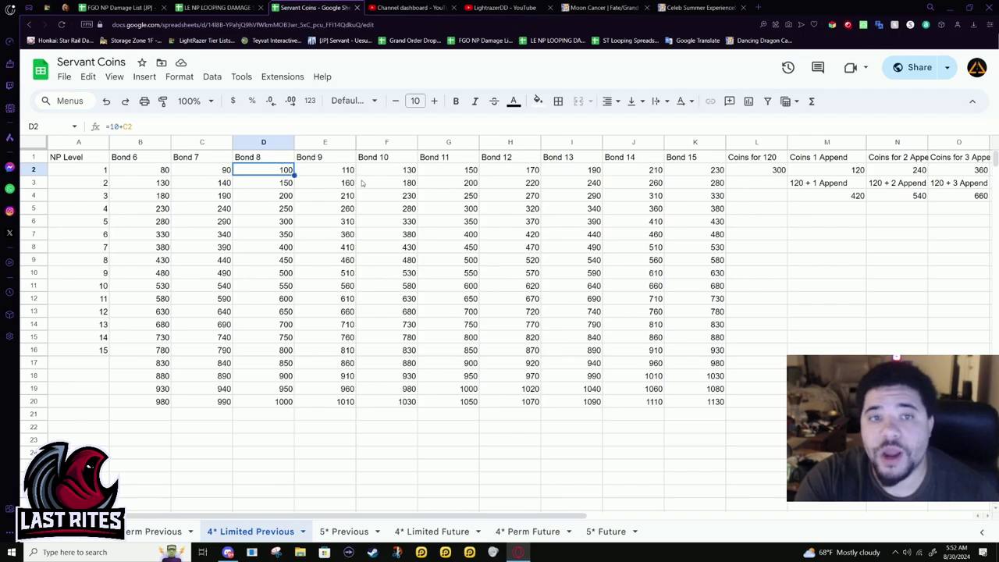
{"action": "key", "text": "Right"}
{"action": "key", "text": "Right"}
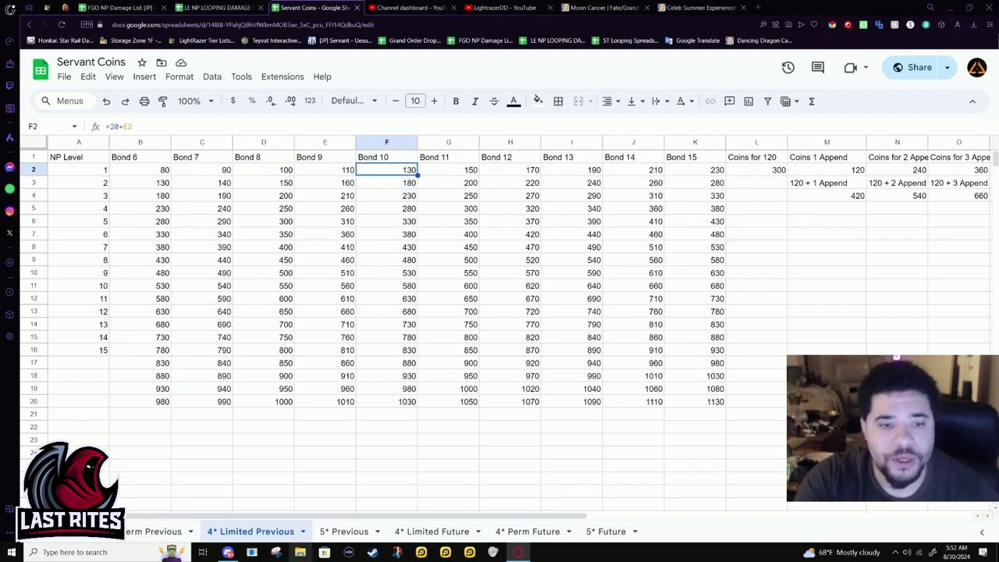
{"action": "left_click", "coordinate": [133, 537]}
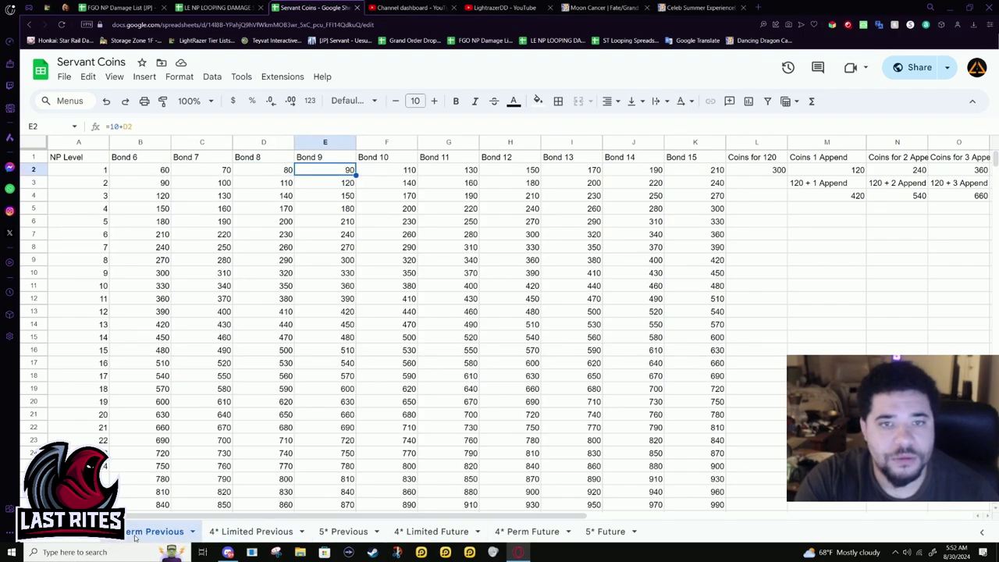
{"action": "left_click", "coordinate": [252, 533]}
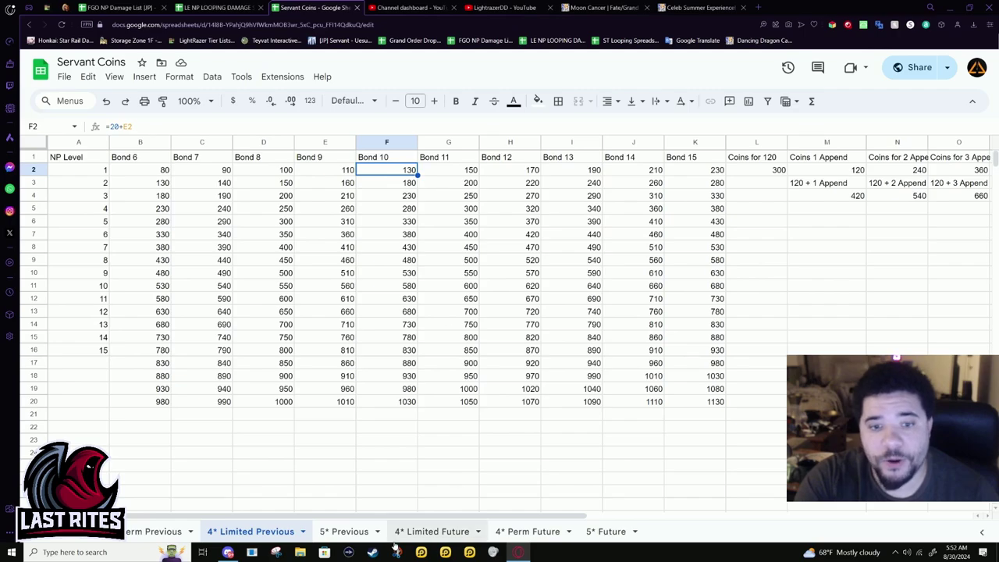
Step: Return to the 4* Limited Future sheet and review the NP level 2 coin values from Bond 6 to Bond 11
{"action": "left_click", "coordinate": [430, 533]}
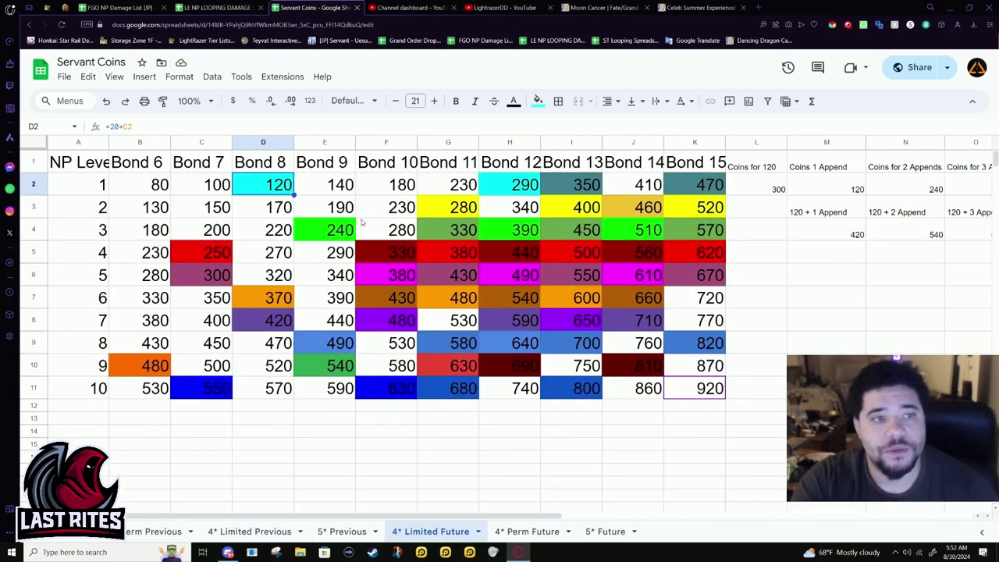
{"action": "left_click", "coordinate": [282, 209]}
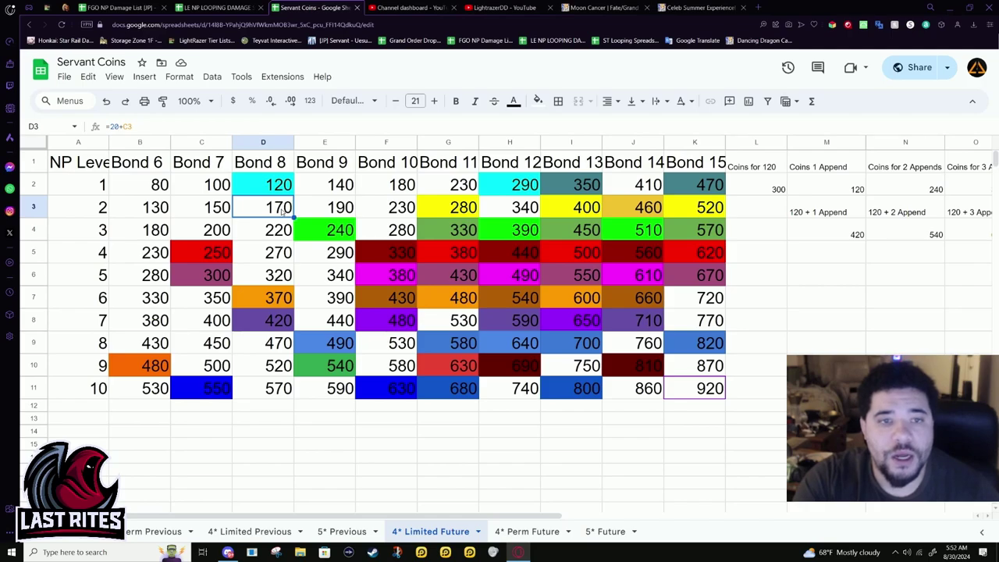
{"action": "left_click", "coordinate": [340, 205]}
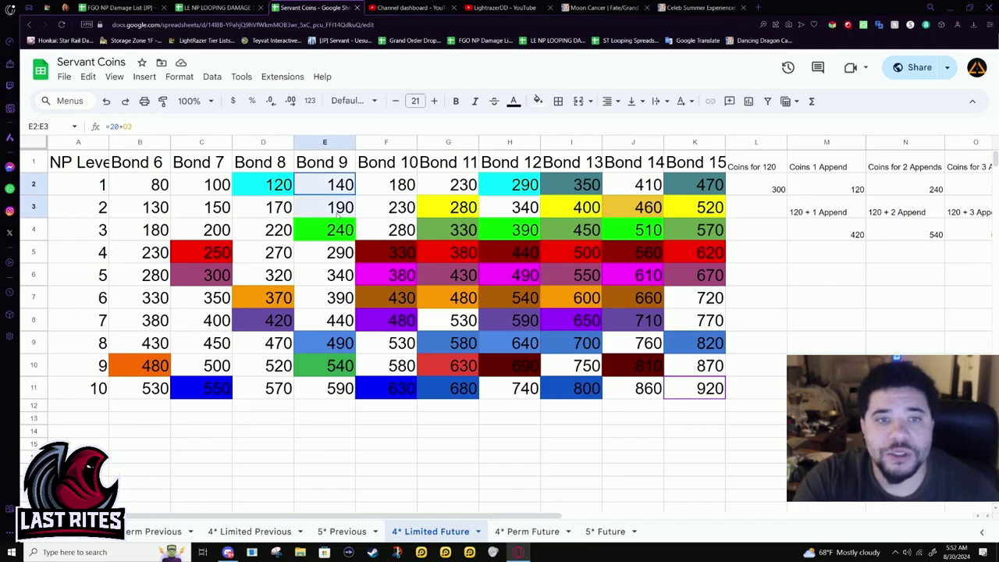
{"action": "left_click", "coordinate": [144, 208]}
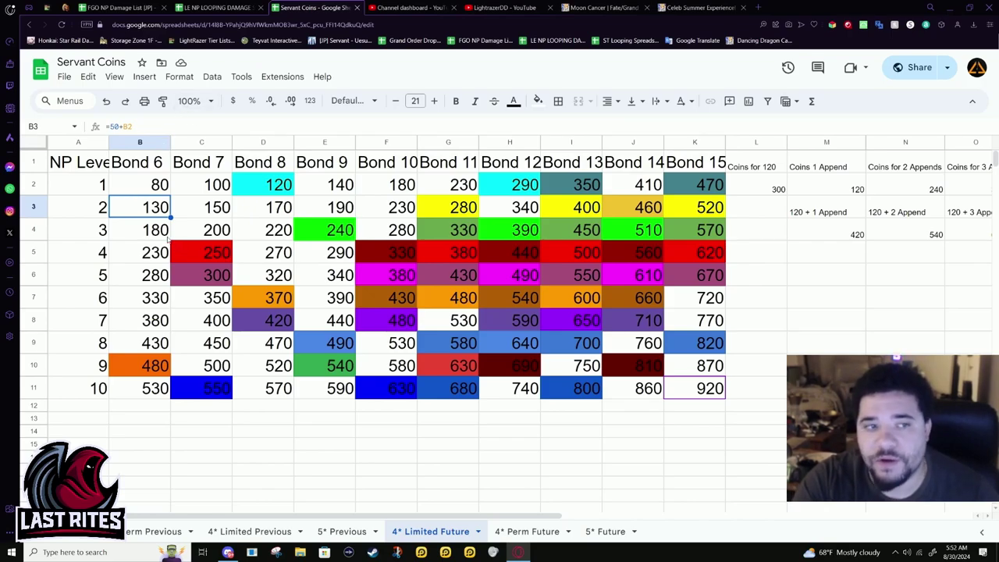
{"action": "left_click", "coordinate": [448, 228]}
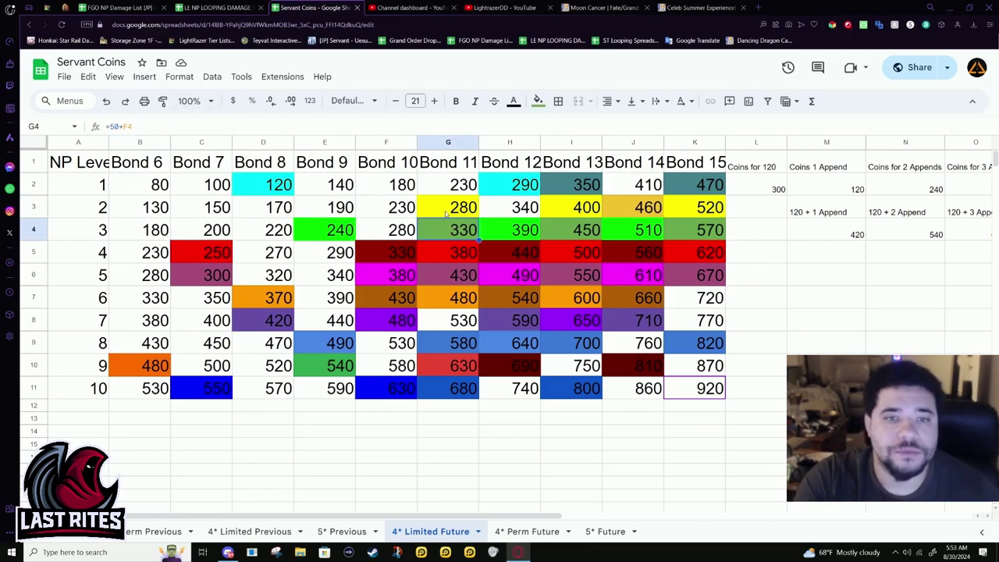
{"action": "mouse_move", "coordinate": [390, 207]}
{"action": "left_mouse_down"}
{"action": "mouse_move", "coordinate": [148, 207]}
{"action": "mouse_move", "coordinate": [389, 219]}
{"action": "left_mouse_up"}
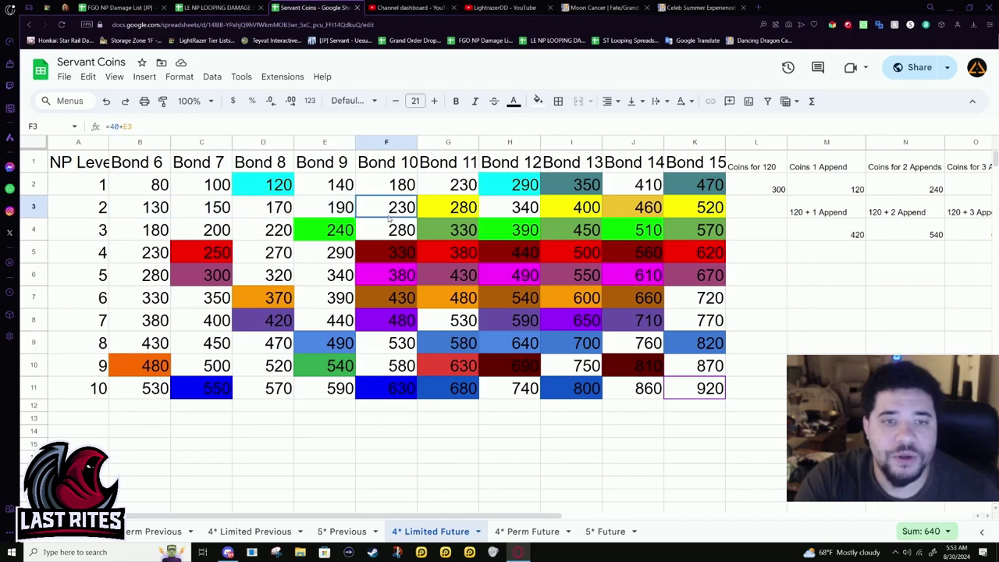
{"action": "left_click", "coordinate": [218, 214]}
{"action": "left_click", "coordinate": [327, 217]}
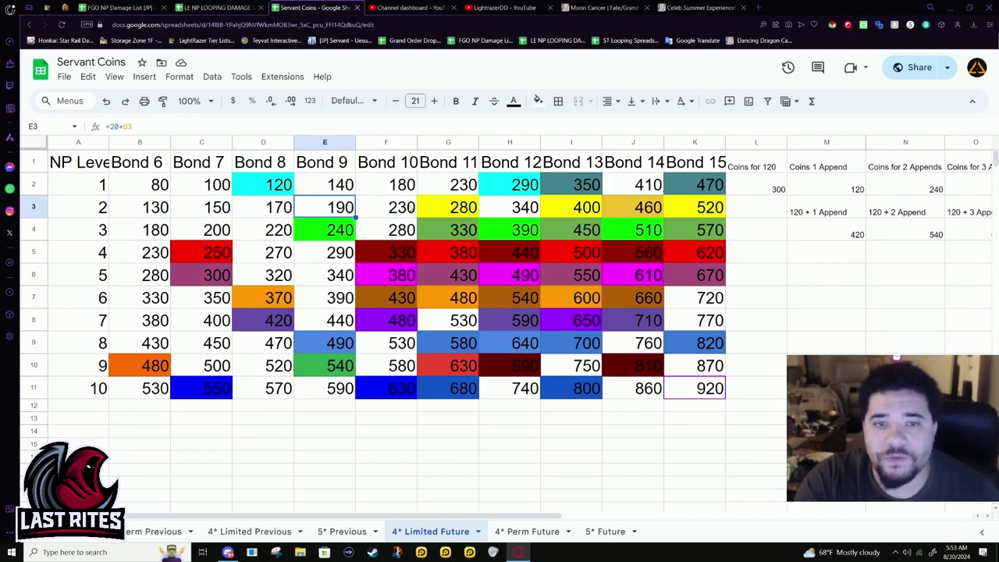
{"action": "left_click", "coordinate": [367, 211]}
{"action": "left_click", "coordinate": [443, 214]}
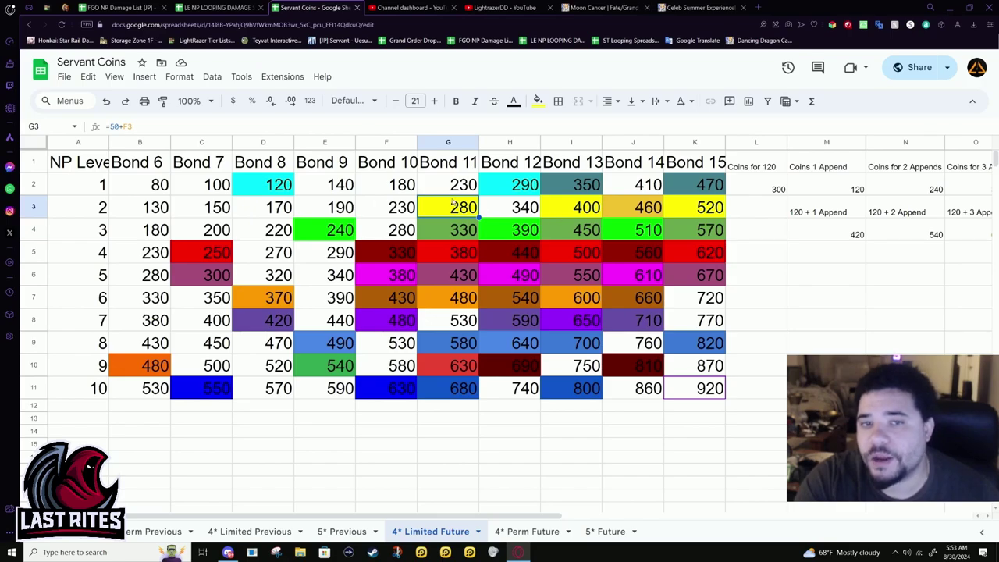
{"action": "left_click", "coordinate": [165, 211]}
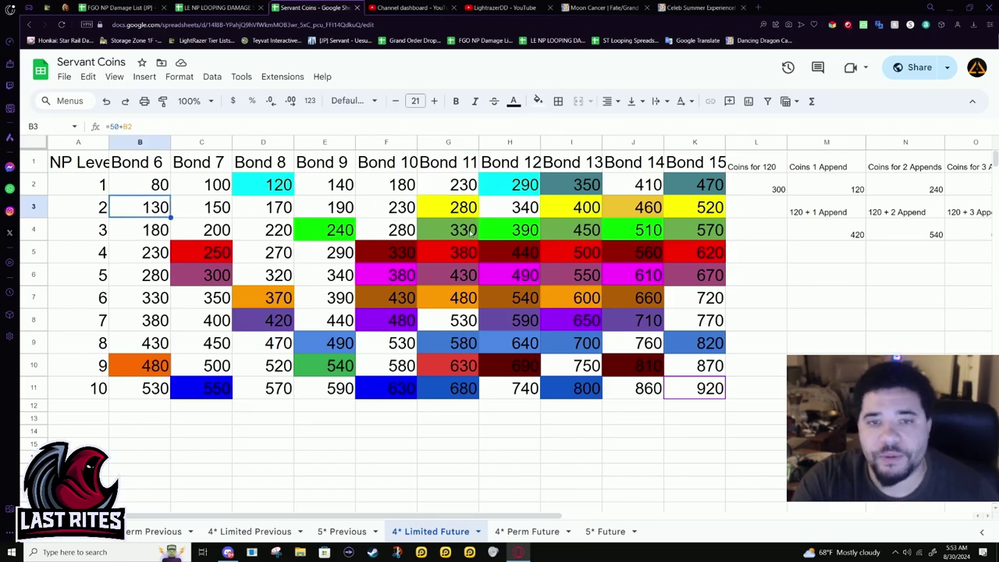
Step: Examine the NP level 3 coin values at Bond 6 and Bond 9 on the 4* Limited Future sheet
{"action": "scroll", "coordinate": [437, 250], "scroll_direction": "down", "scroll_amount": 1}
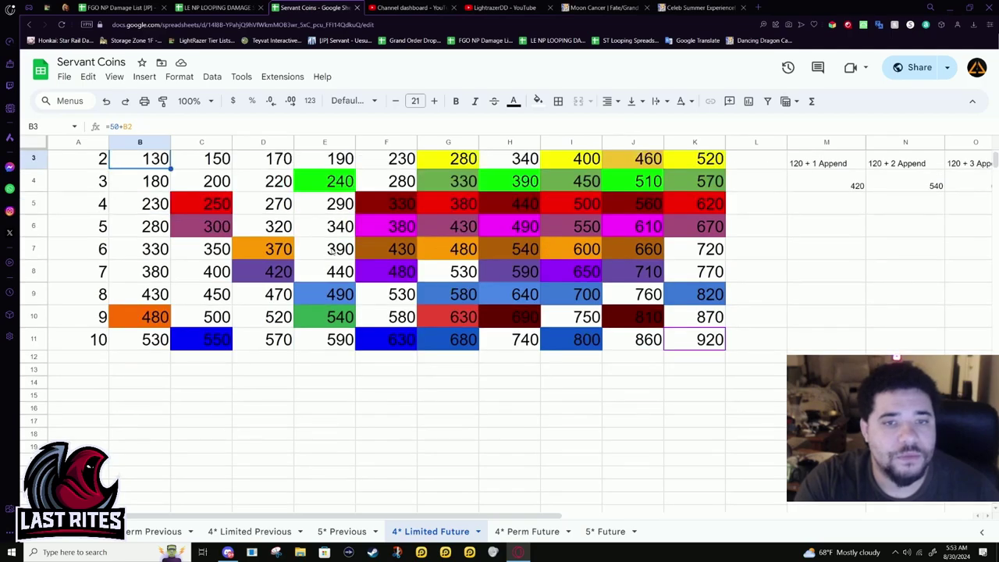
{"action": "scroll", "coordinate": [328, 253], "scroll_direction": "up", "scroll_amount": 1}
{"action": "left_click", "coordinate": [162, 234]}
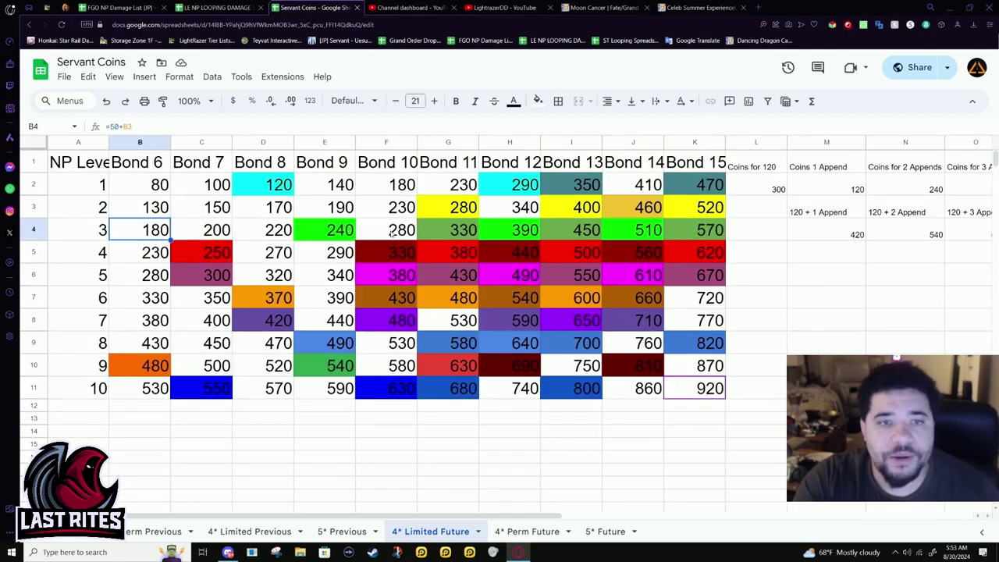
{"action": "left_click", "coordinate": [324, 234]}
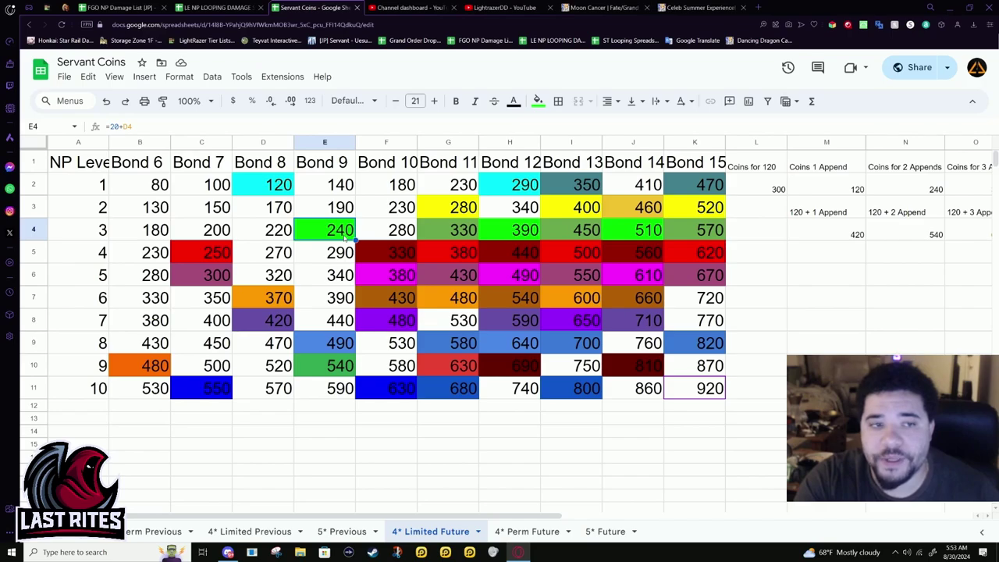
Step: Compare the NP level 4 coin value at Bond 7 on 4* Limited Future with the same cell on 4* Limited Previous
{"action": "left_click", "coordinate": [200, 258]}
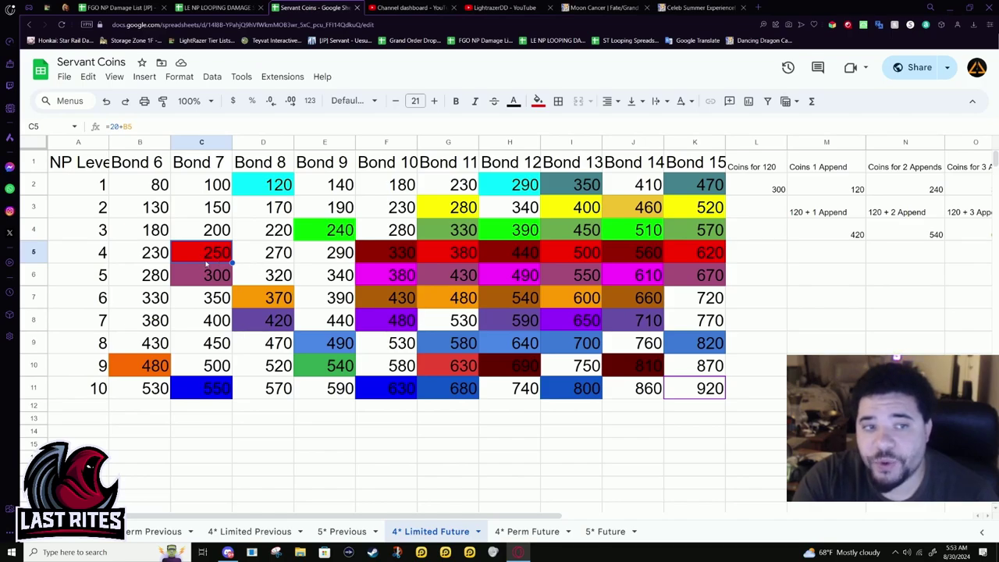
{"action": "left_click", "coordinate": [249, 531]}
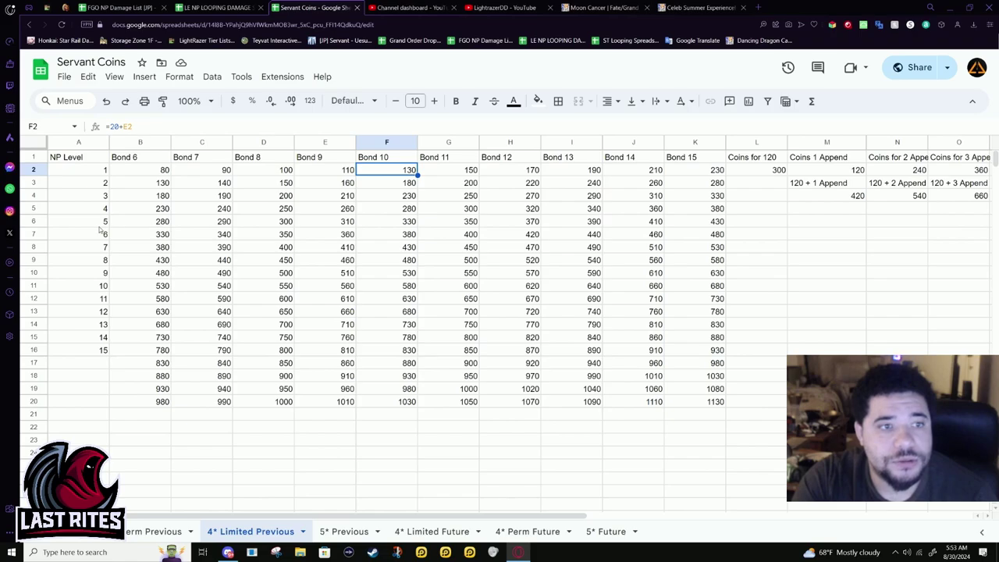
{"action": "left_click", "coordinate": [225, 211]}
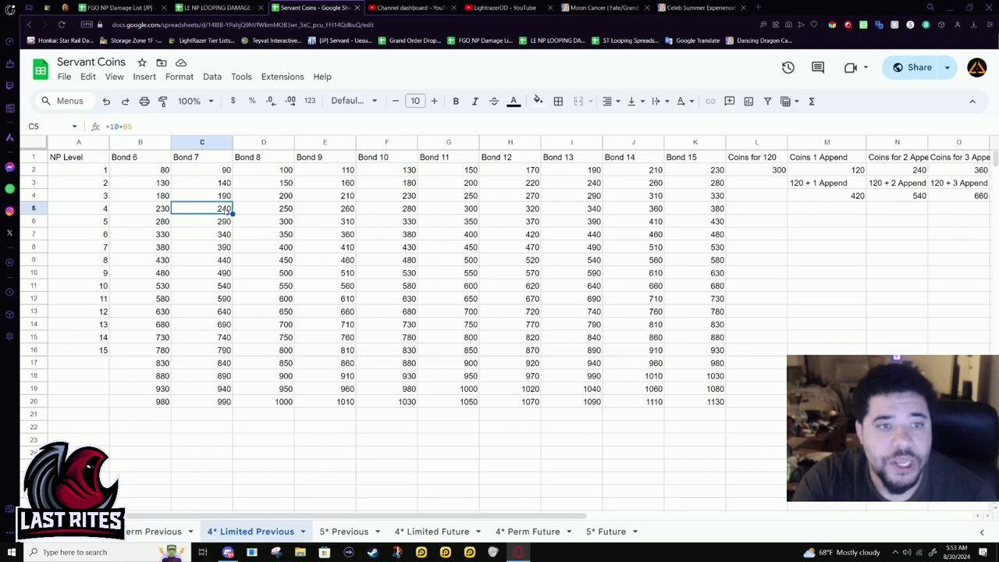
Step: Return to 4* Limited Future and review the Bond 7 values for NP levels 4 and 5 and the Bond 8 value for NP level 6
{"action": "left_click", "coordinate": [465, 532]}
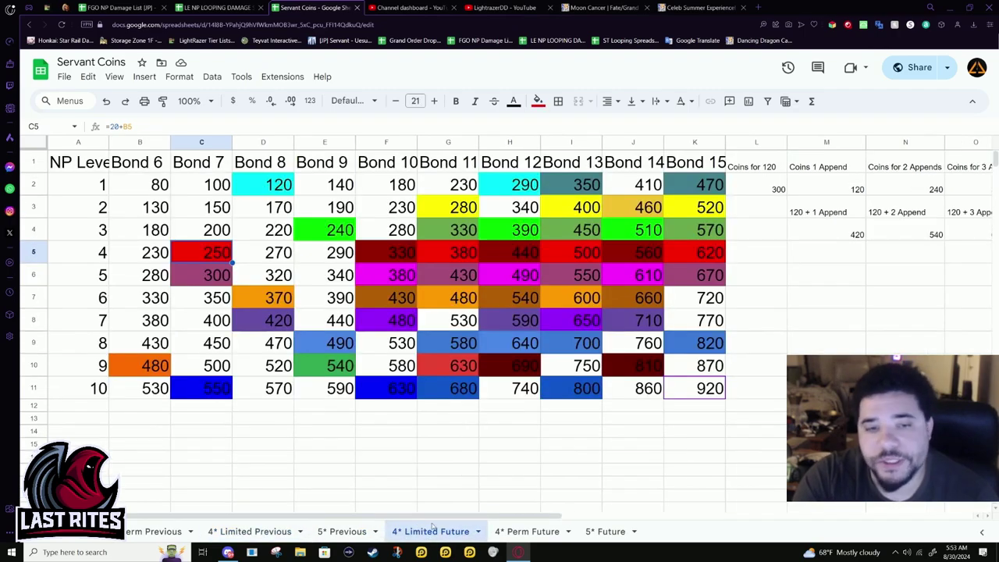
{"action": "left_click", "coordinate": [194, 271]}
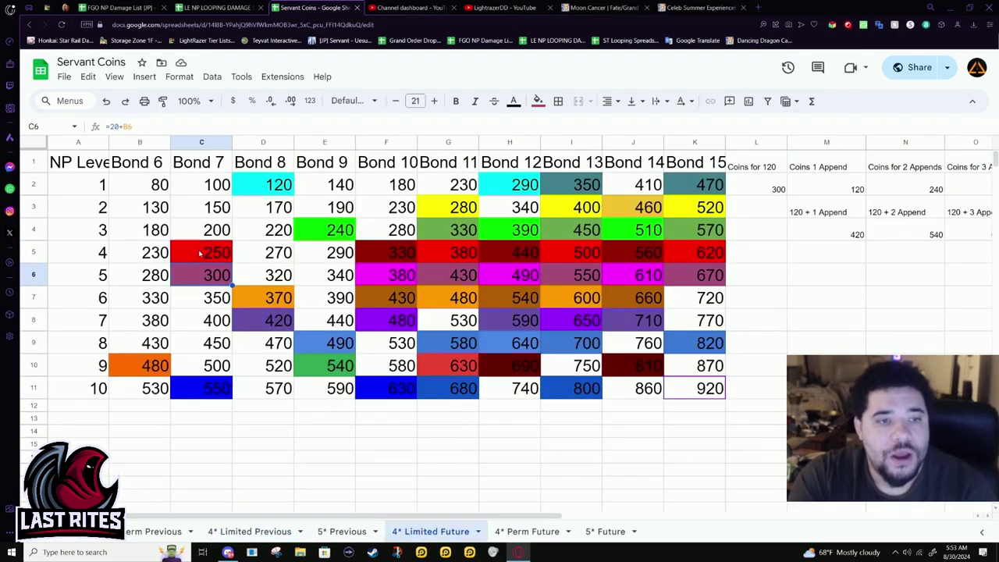
{"action": "left_click", "coordinate": [202, 253]}
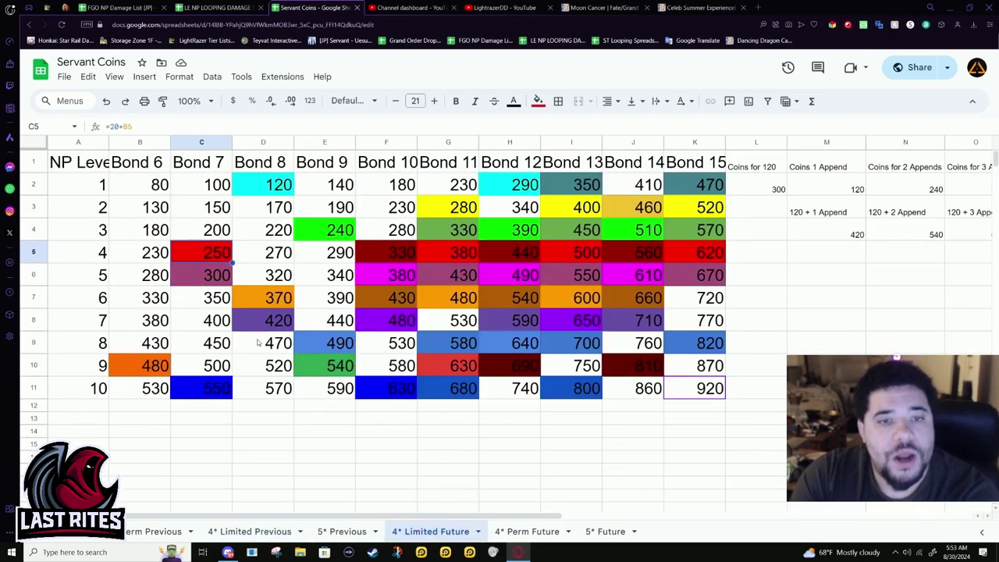
{"action": "left_click", "coordinate": [199, 282]}
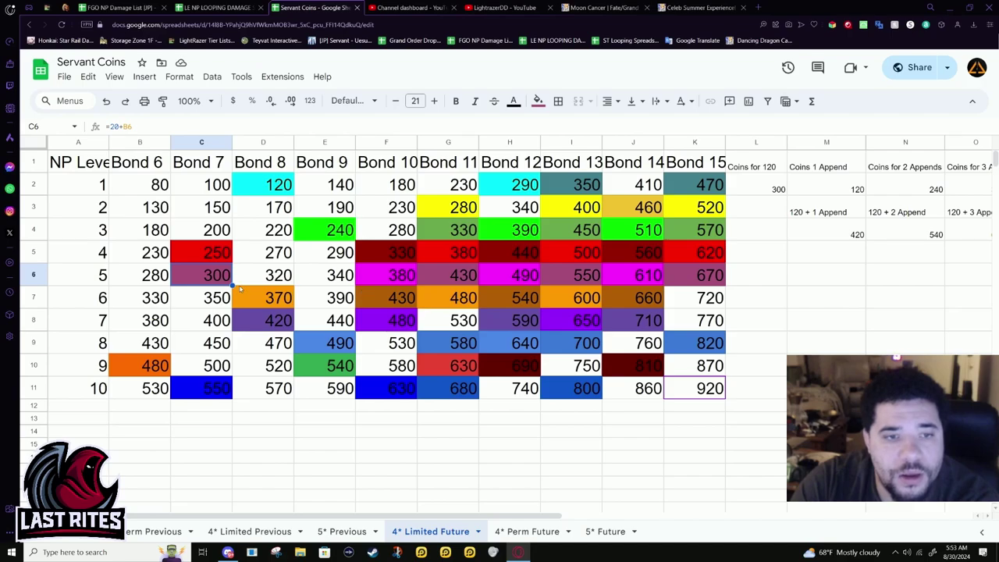
{"action": "left_click", "coordinate": [252, 301]}
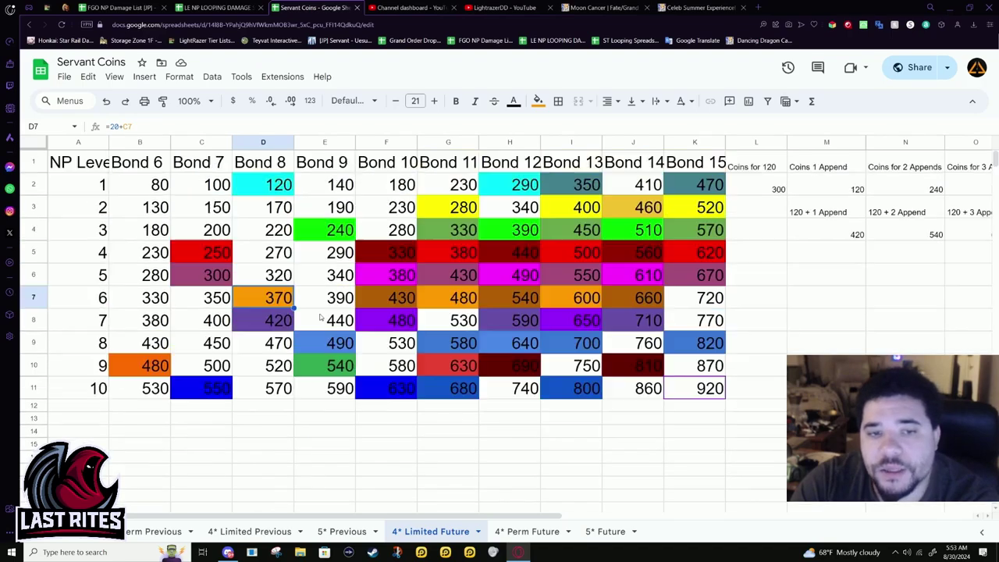
Step: Highlight the Bond 6 to Bond 9 coin values for NP levels 6 to 10, and the same columns for all NP levels
{"action": "left_click_drag", "start_coordinate": [140, 300], "coordinate": [322, 395]}
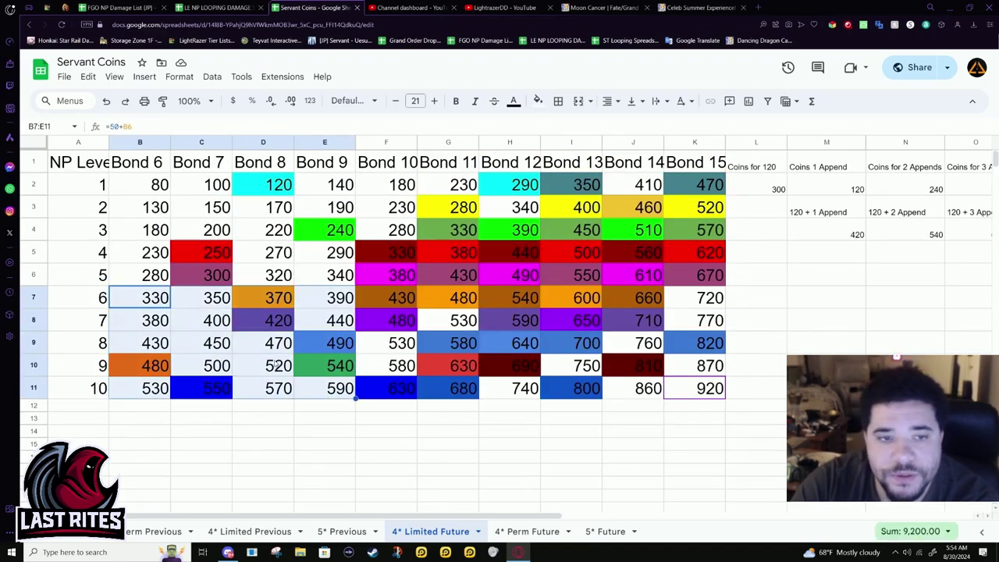
{"action": "left_click", "coordinate": [257, 289]}
{"action": "left_click", "coordinate": [148, 299]}
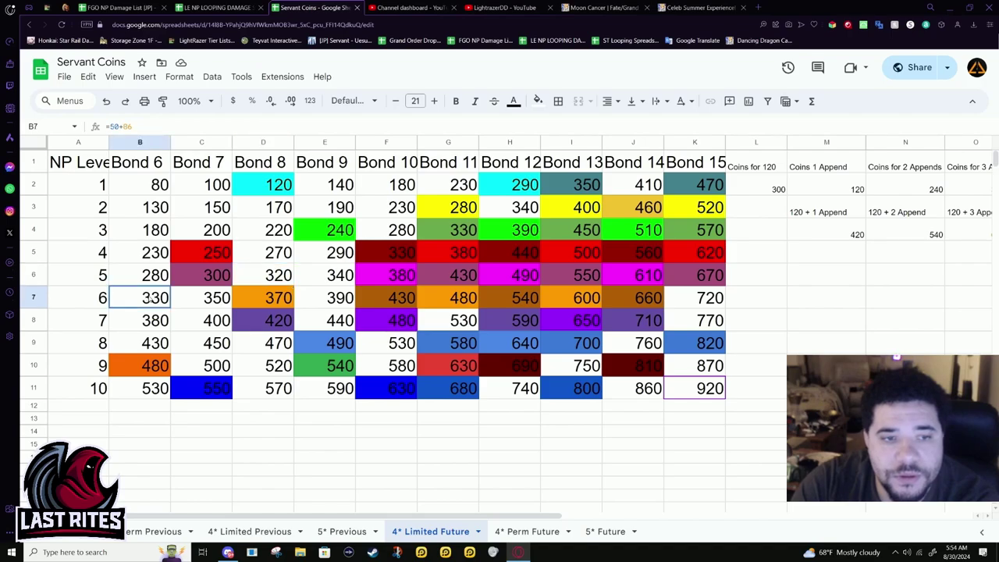
{"action": "left_click_drag", "start_coordinate": [150, 299], "coordinate": [324, 391]}
{"action": "left_click", "coordinate": [573, 494]}
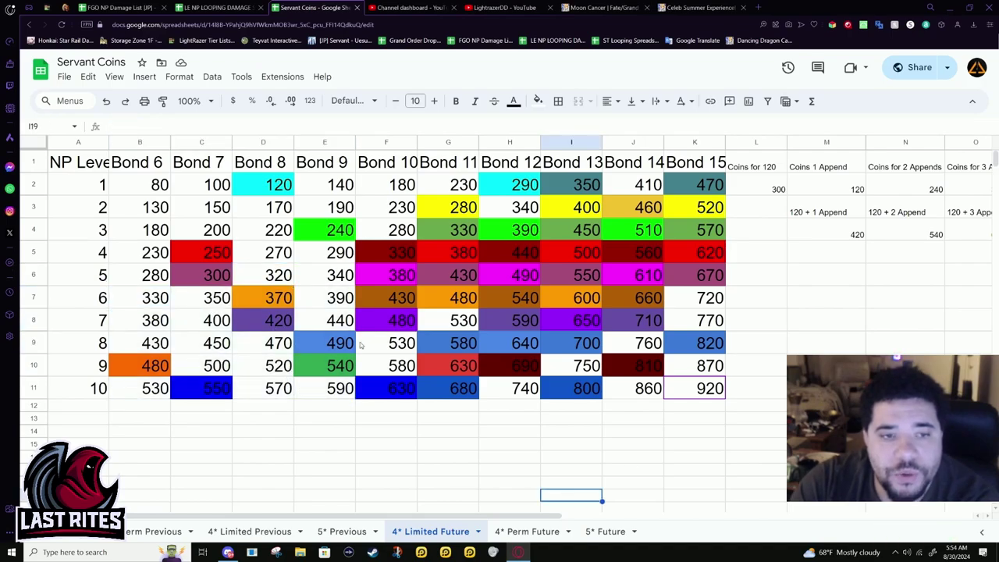
{"action": "left_click_drag", "start_coordinate": [149, 185], "coordinate": [316, 392]}
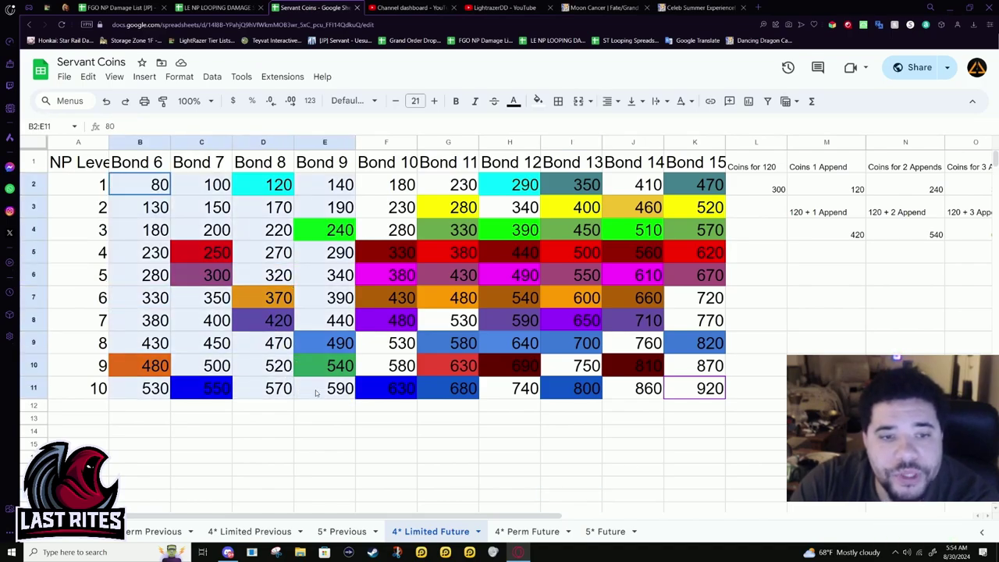
Step: Open the 5* Future sheet and highlight the coin values from Bond 6 to Bond 10 for NP levels 1 to 6
{"action": "left_click", "coordinate": [528, 531]}
{"action": "left_click", "coordinate": [605, 531]}
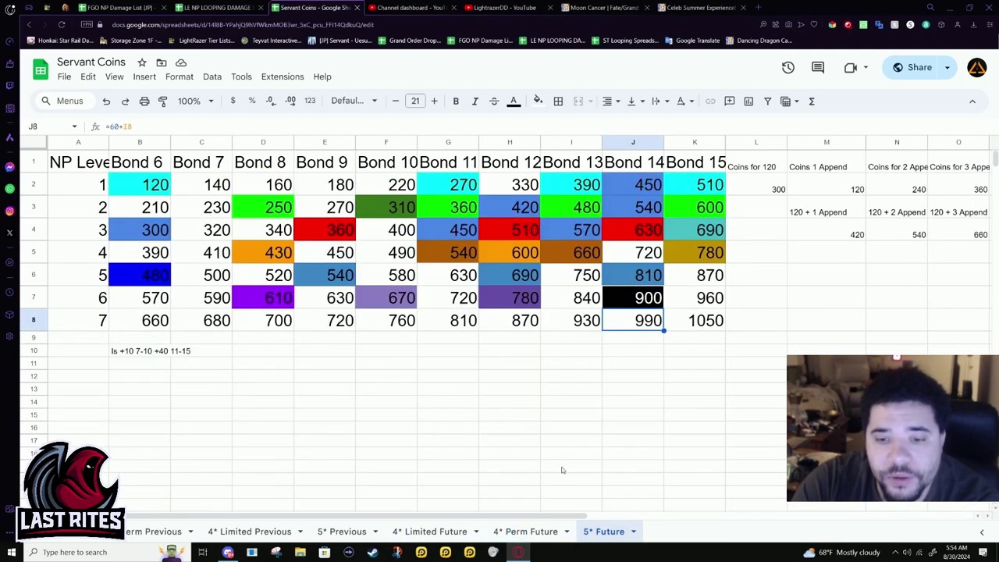
{"action": "left_click_drag", "start_coordinate": [131, 184], "coordinate": [378, 306]}
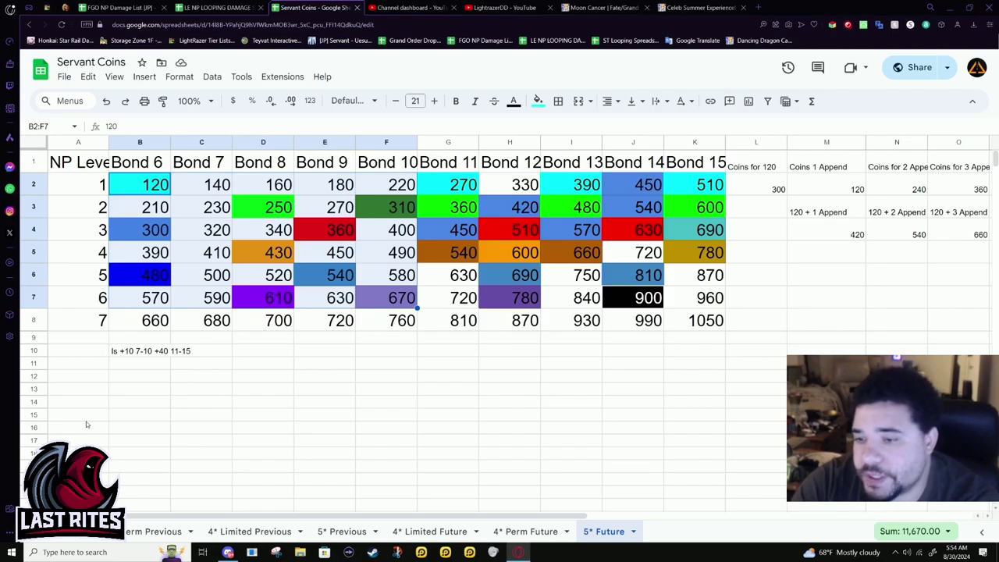
{"action": "left_click", "coordinate": [188, 420]}
{"action": "left_click_drag", "start_coordinate": [139, 185], "coordinate": [403, 302]}
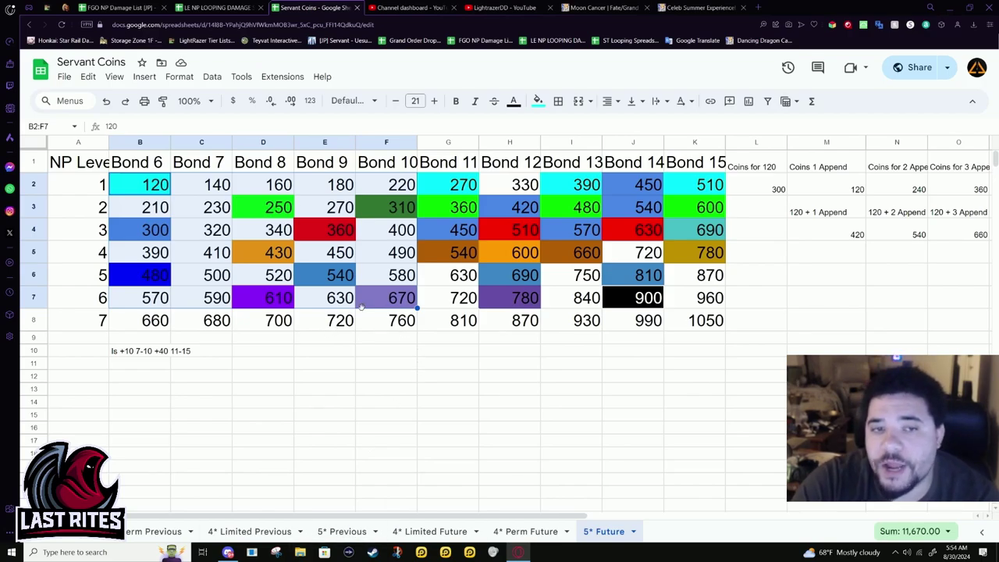
{"action": "left_click_drag", "start_coordinate": [141, 185], "coordinate": [397, 302]}
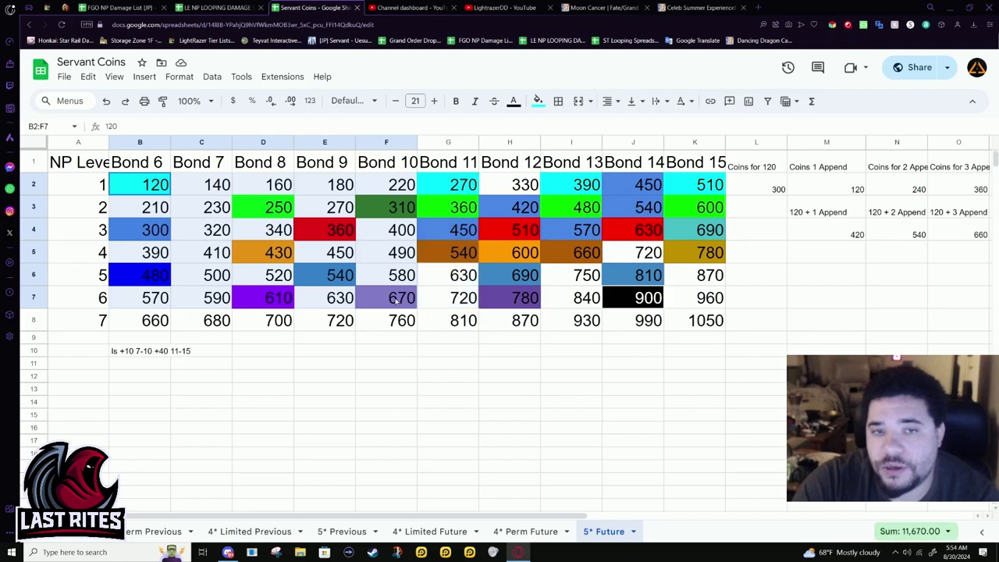
{"action": "left_click", "coordinate": [388, 304]}
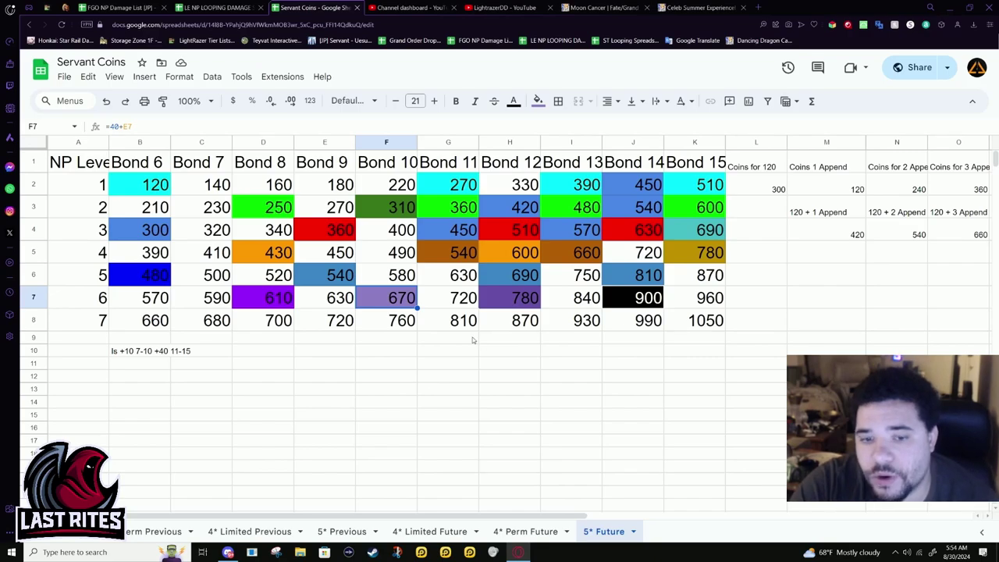
Step: Check the coin values on the 5* Previous sheet against those on 5* Future
{"action": "left_click", "coordinate": [249, 533]}
{"action": "left_click", "coordinate": [343, 533]}
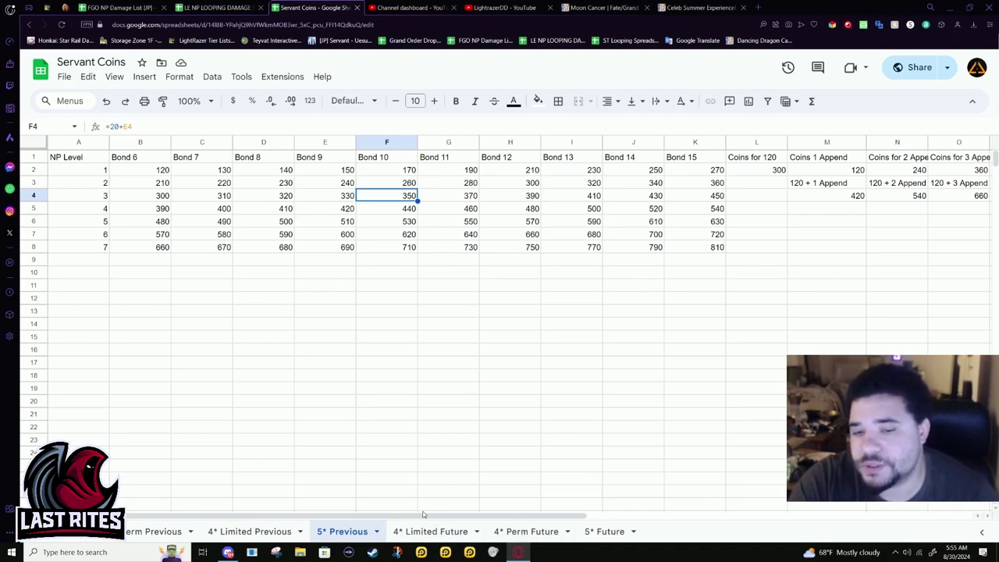
{"action": "left_click", "coordinate": [605, 532]}
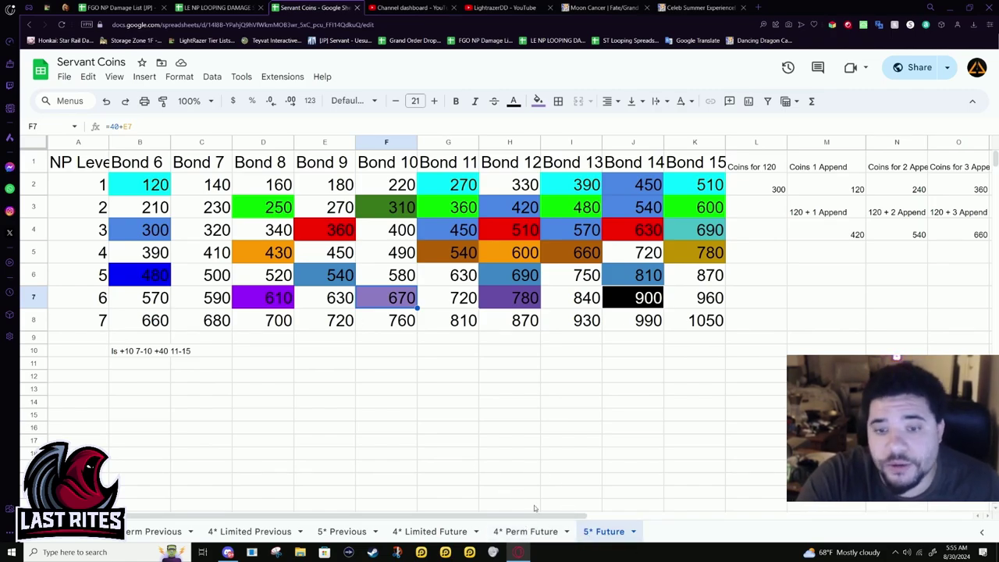
Step: Go back to the 4* Limited Future sheet and examine the coin values from Bond 6 to Bond 10 across all NP levels
{"action": "left_click", "coordinate": [525, 530]}
{"action": "left_click", "coordinate": [429, 531]}
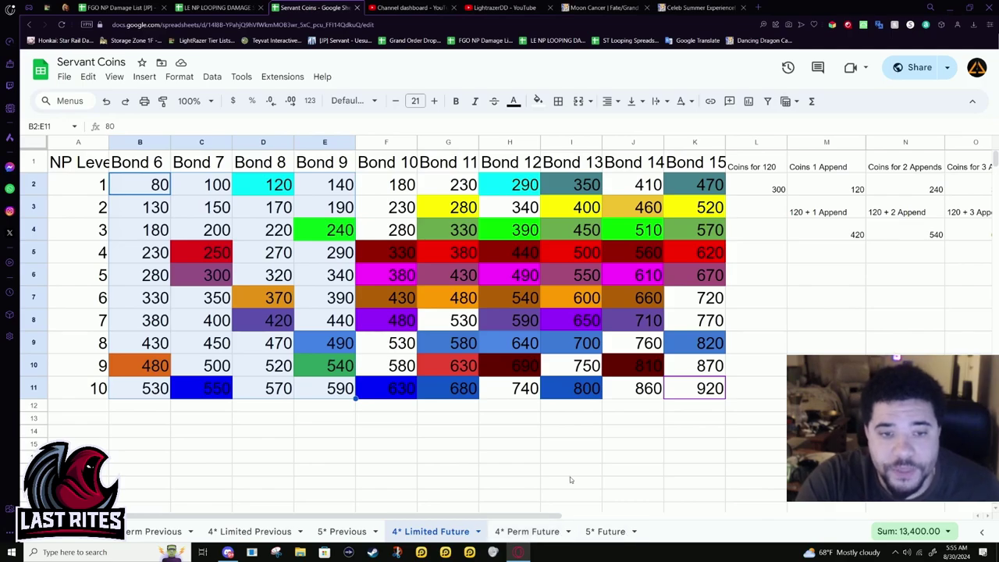
{"action": "left_click", "coordinate": [343, 320]}
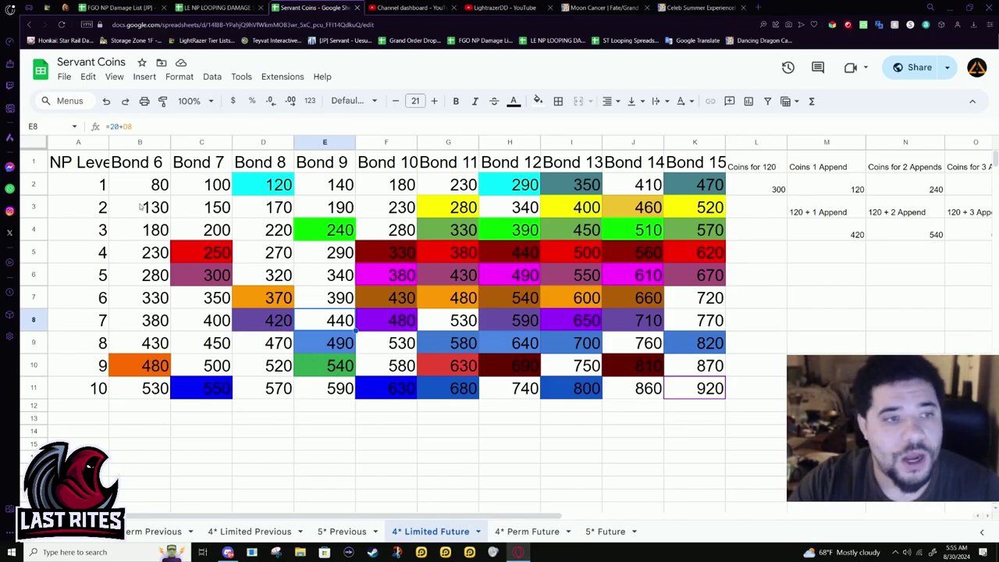
{"action": "left_click_drag", "start_coordinate": [144, 192], "coordinate": [391, 406]}
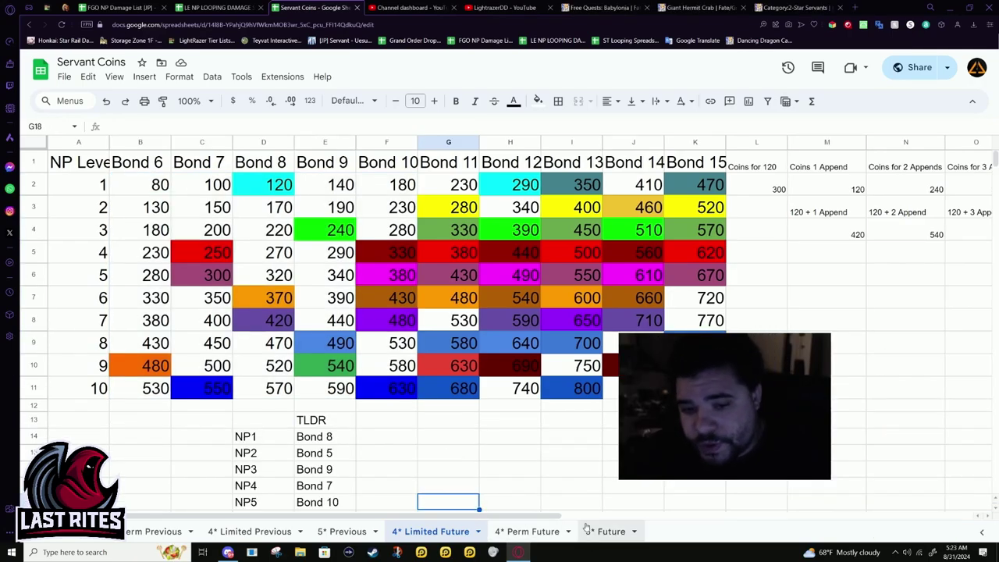
Step: Open the 5* Future sheet and review the TLDR list of bond levels for NP1 to NP5
{"action": "left_click", "coordinate": [604, 531]}
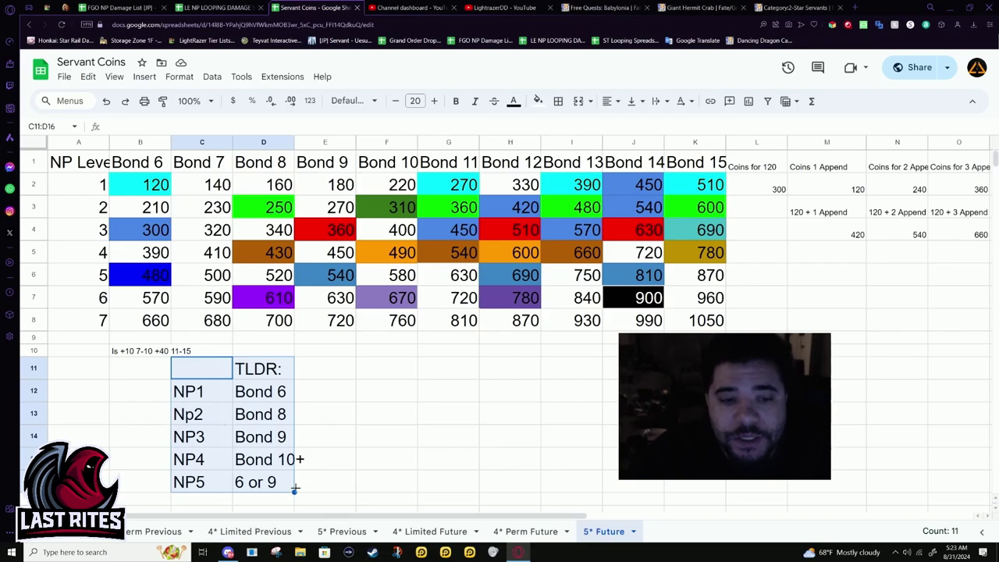
{"action": "left_click", "coordinate": [260, 432]}
{"action": "left_click_drag", "start_coordinate": [259, 394], "coordinate": [263, 484]}
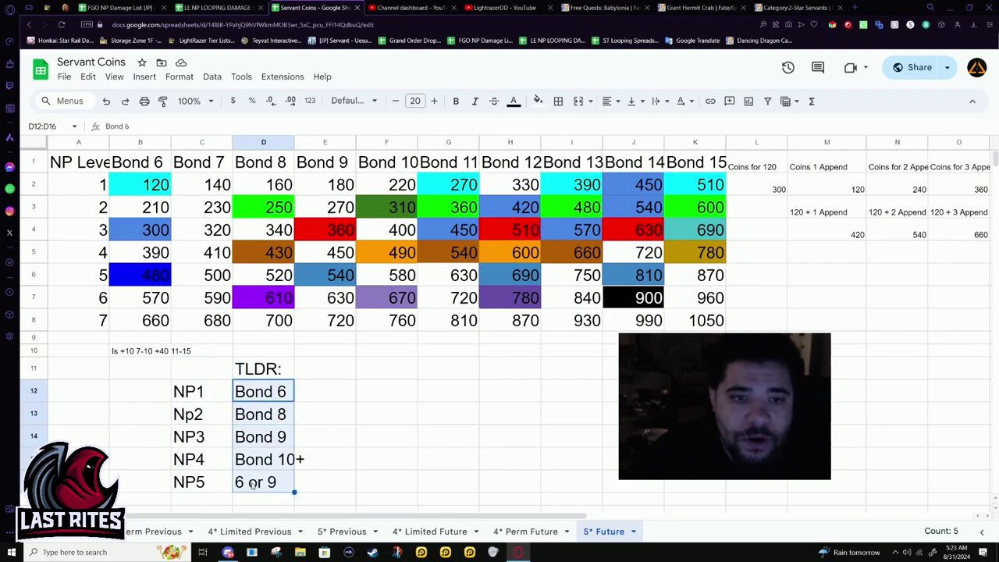
{"action": "left_click", "coordinate": [264, 484]}
{"action": "key", "text": "Up"}
{"action": "scroll", "coordinate": [326, 466], "scroll_direction": "down", "scroll_amount": 1}
{"action": "scroll", "coordinate": [391, 423], "scroll_direction": "up", "scroll_amount": 1}
{"action": "key", "text": "Up"}
{"action": "key", "text": "Up"}
{"action": "key", "text": "Up"}
{"action": "key", "text": "Up"}
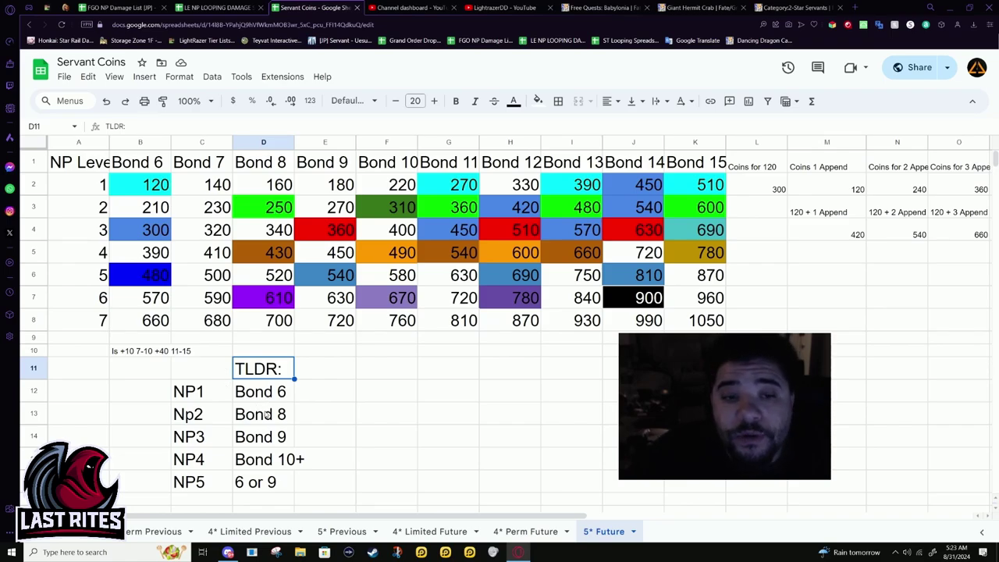
Step: Examine the TLDR entries for NP2 to NP5 on 5* Future, focusing on the NP4 bond level
{"action": "left_click_drag", "start_coordinate": [253, 416], "coordinate": [258, 465]}
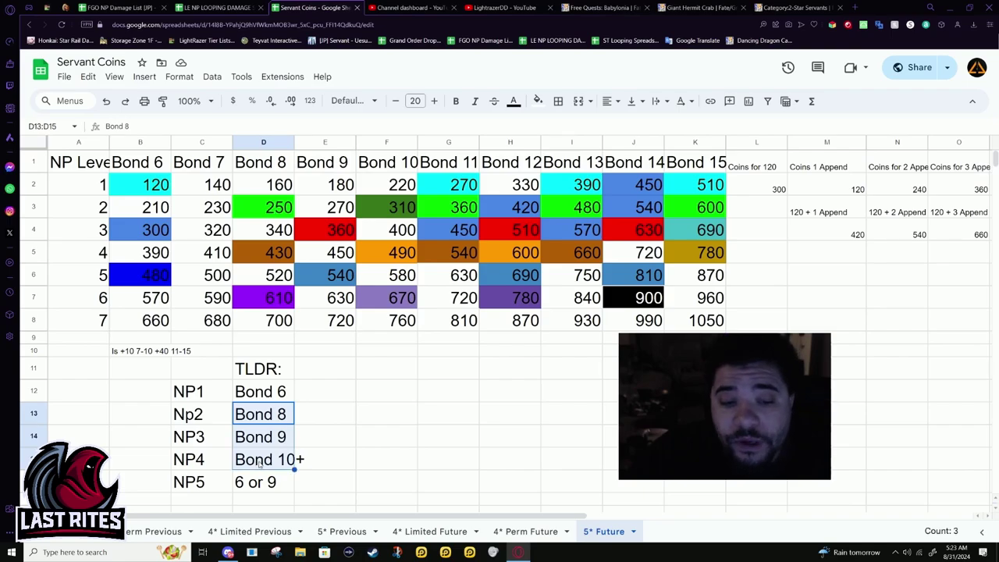
{"action": "left_click", "coordinate": [259, 465]}
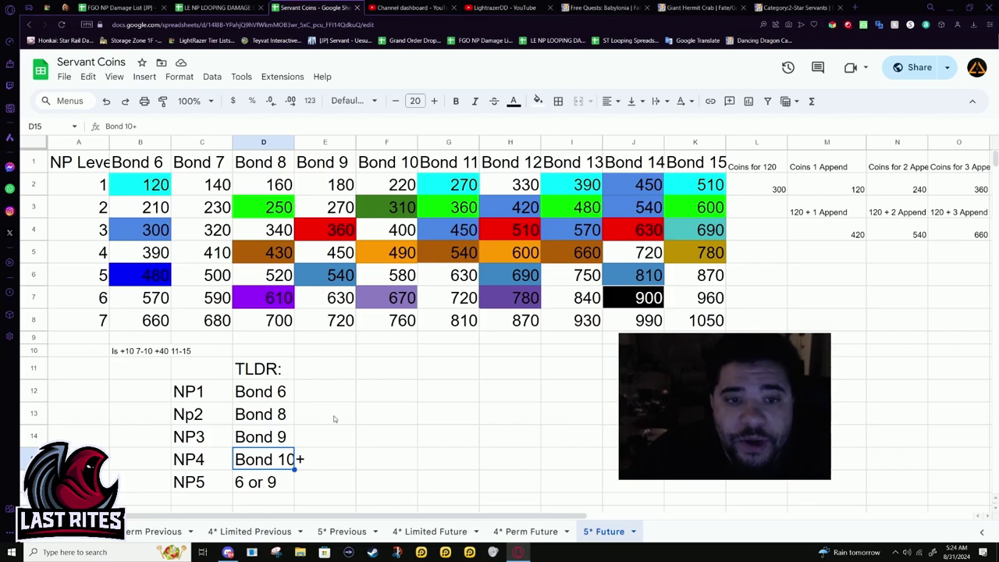
{"action": "left_click", "coordinate": [266, 478]}
{"action": "left_click", "coordinate": [222, 460]}
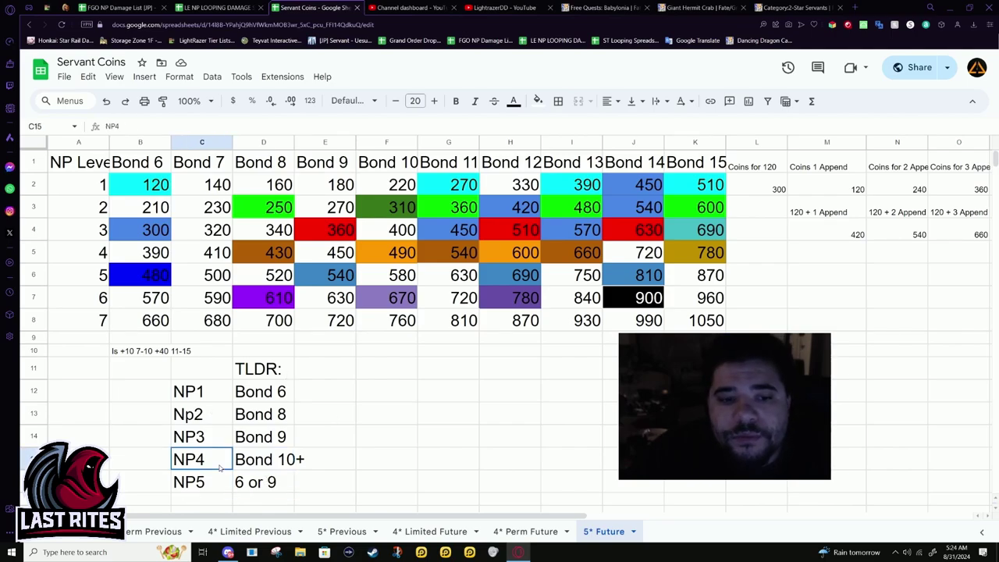
{"action": "left_click", "coordinate": [236, 440]}
{"action": "left_click", "coordinate": [257, 464]}
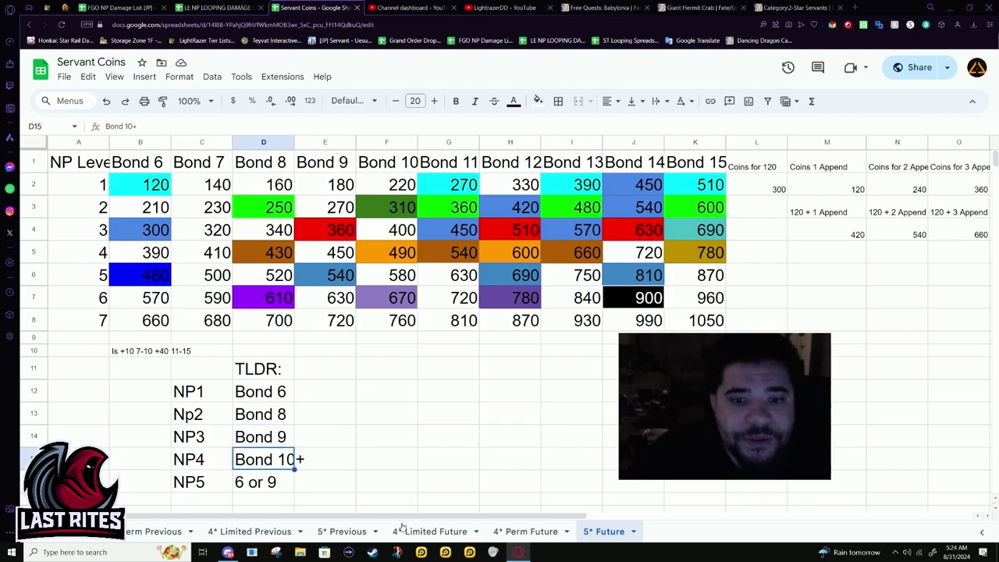
Step: Open the 4* Perm Future sheet and review its TLDR note and the coin table down to NP level 29
{"action": "left_click", "coordinate": [527, 531]}
{"action": "left_click_drag", "start_coordinate": [812, 278], "coordinate": [808, 304]}
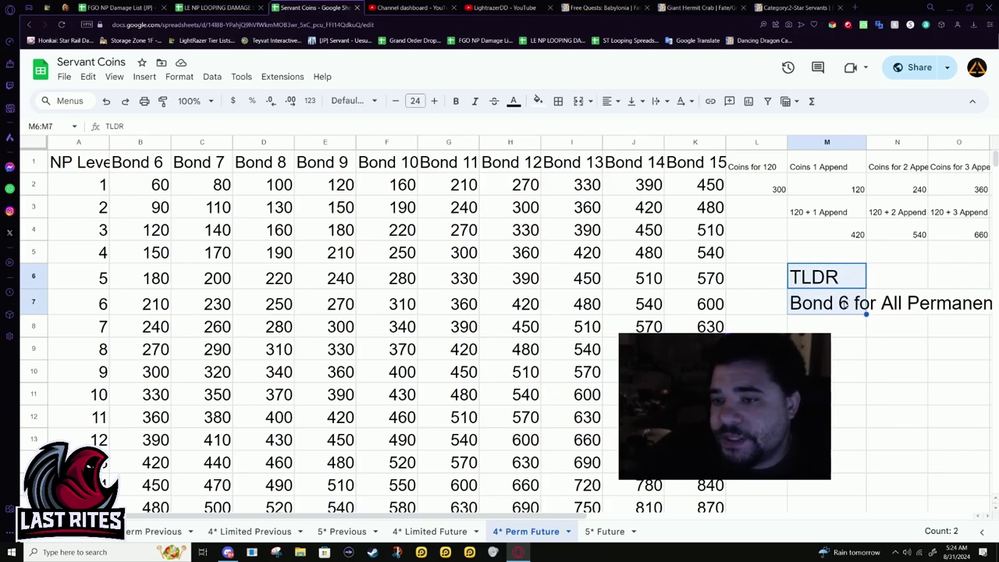
{"action": "scroll", "coordinate": [372, 442], "scroll_direction": "down", "scroll_amount": 7}
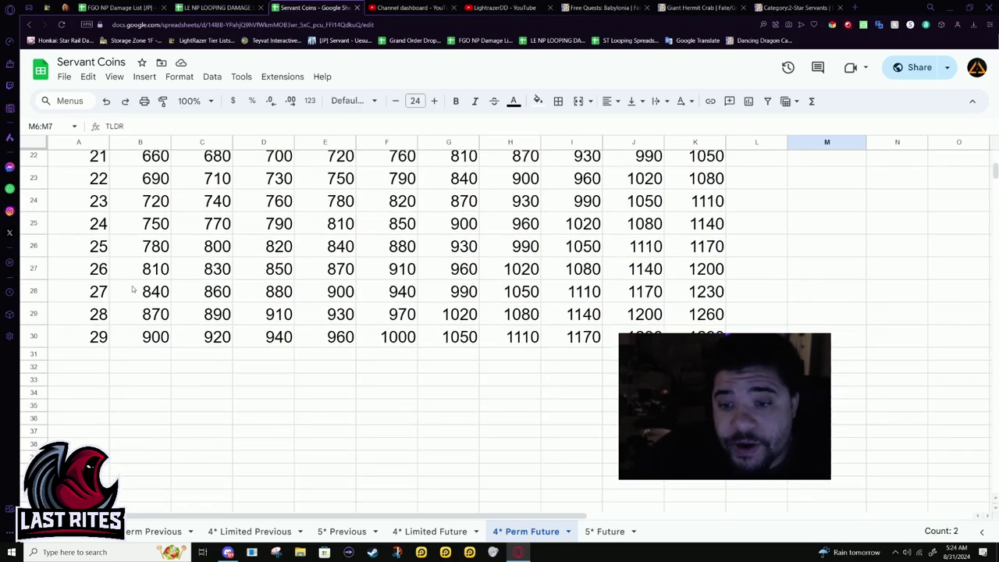
{"action": "scroll", "coordinate": [162, 374], "scroll_direction": "up", "scroll_amount": 6}
{"action": "scroll", "coordinate": [796, 303], "scroll_direction": "up", "scroll_amount": 1}
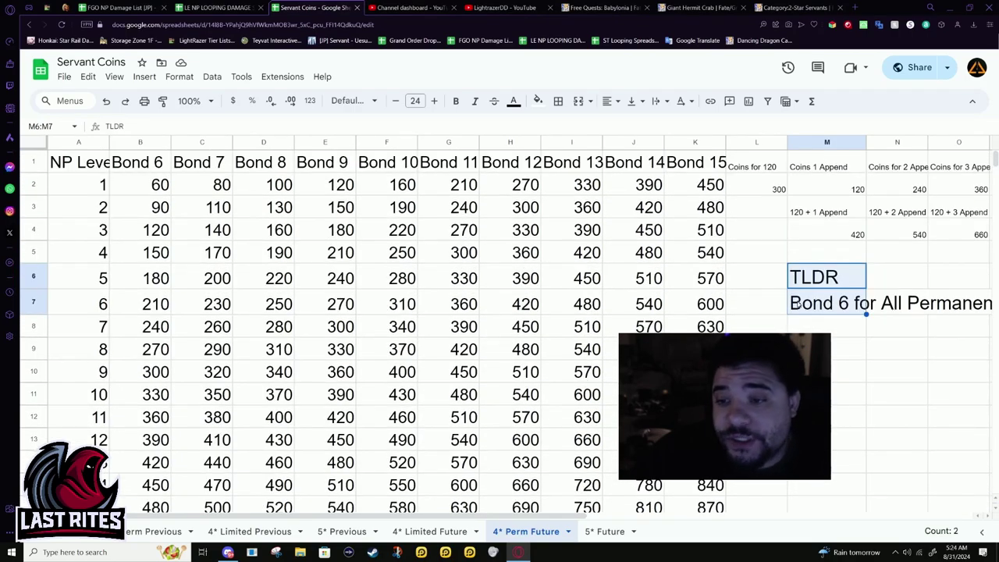
Step: Examine the coin values for the higher NP levels further down the 4* Perm Future table
{"action": "scroll", "coordinate": [818, 306], "scroll_direction": "down", "scroll_amount": 3}
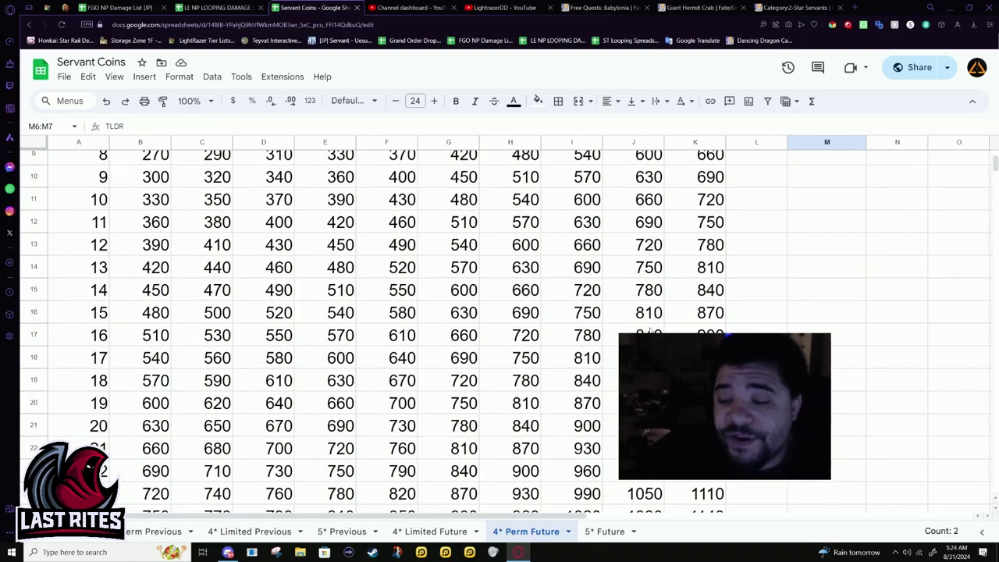
{"action": "scroll", "coordinate": [507, 328], "scroll_direction": "down", "scroll_amount": 3}
{"action": "scroll", "coordinate": [507, 327], "scroll_direction": "up", "scroll_amount": 6}
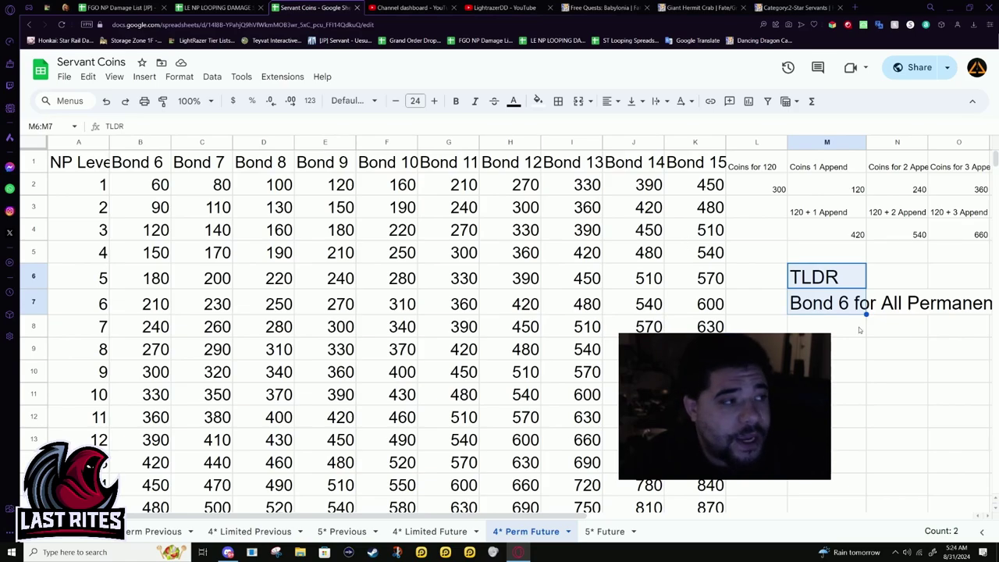
Step: Open the 4* Limited Future sheet and review its coin table and TLDR list, focusing on the NP5 bond level
{"action": "left_click", "coordinate": [461, 533]}
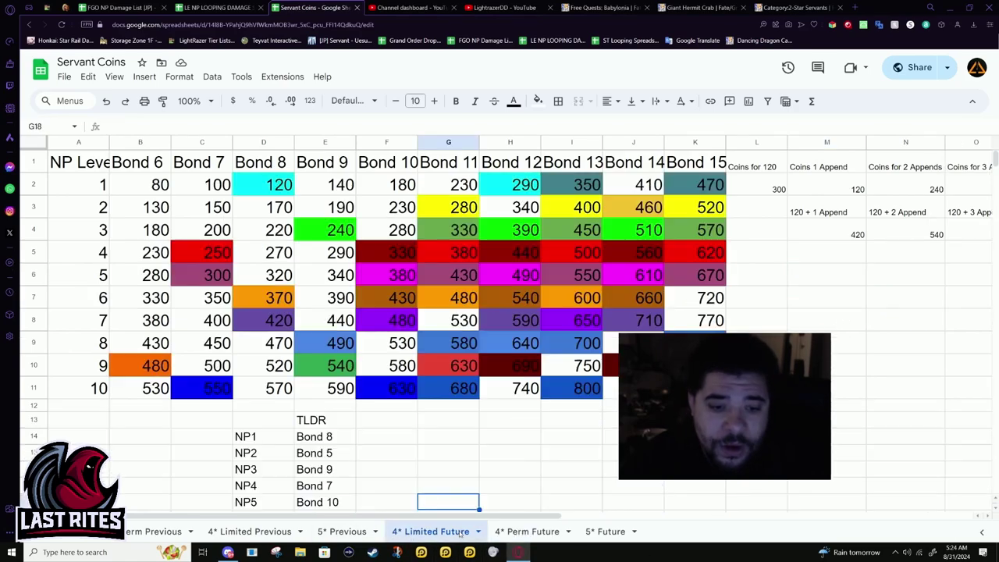
{"action": "scroll", "coordinate": [609, 404], "scroll_direction": "down", "scroll_amount": 2}
{"action": "scroll", "coordinate": [398, 390], "scroll_direction": "up", "scroll_amount": 2}
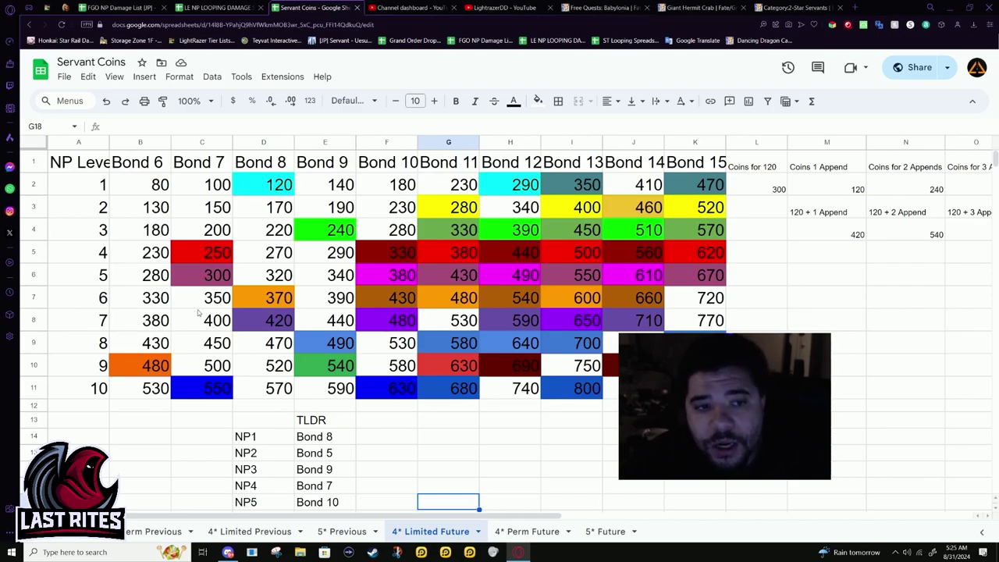
{"action": "scroll", "coordinate": [497, 373], "scroll_direction": "down", "scroll_amount": 2}
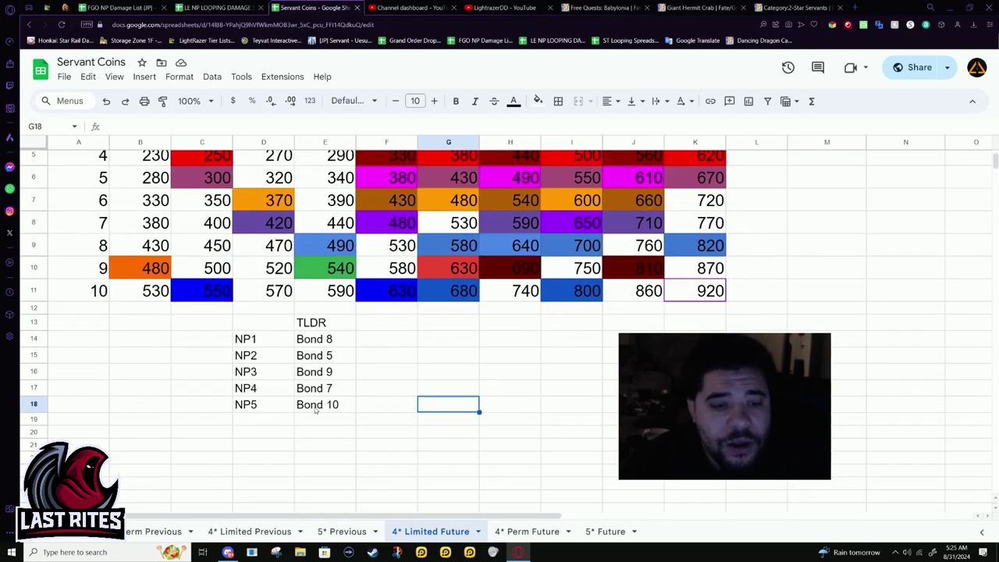
{"action": "left_click_drag", "start_coordinate": [242, 336], "coordinate": [352, 408]}
{"action": "left_click", "coordinate": [352, 408]}
{"action": "left_click_drag", "start_coordinate": [244, 408], "coordinate": [356, 435]}
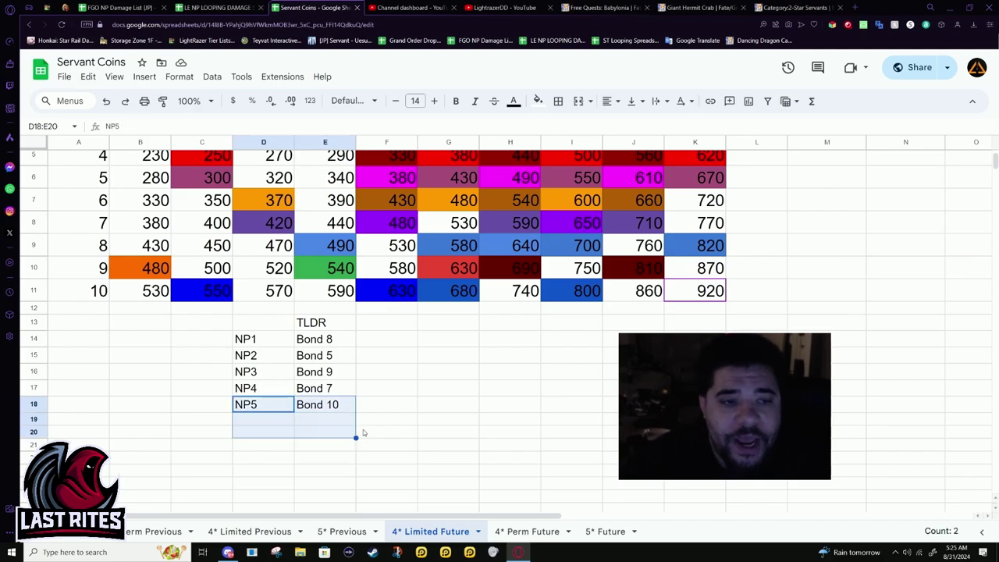
Step: Compare the coin table with the TLDR list, highlighting the bond levels for NP1 to NP5, and clear the highlight
{"action": "scroll", "coordinate": [351, 415], "scroll_direction": "up", "scroll_amount": 2}
{"action": "scroll", "coordinate": [312, 437], "scroll_direction": "down", "scroll_amount": 1}
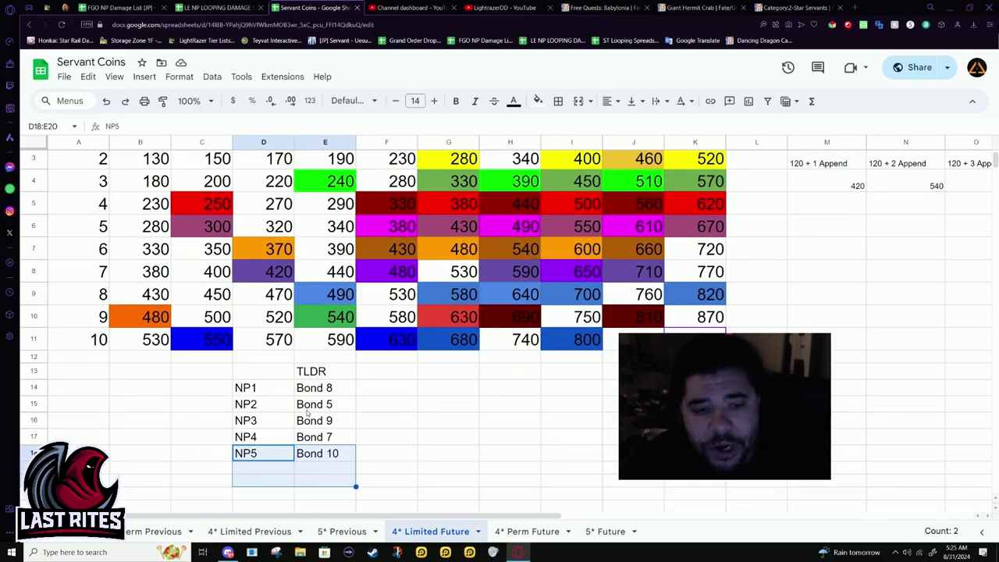
{"action": "scroll", "coordinate": [282, 460], "scroll_direction": "up", "scroll_amount": 1}
{"action": "left_click_drag", "start_coordinate": [250, 437], "coordinate": [323, 501]}
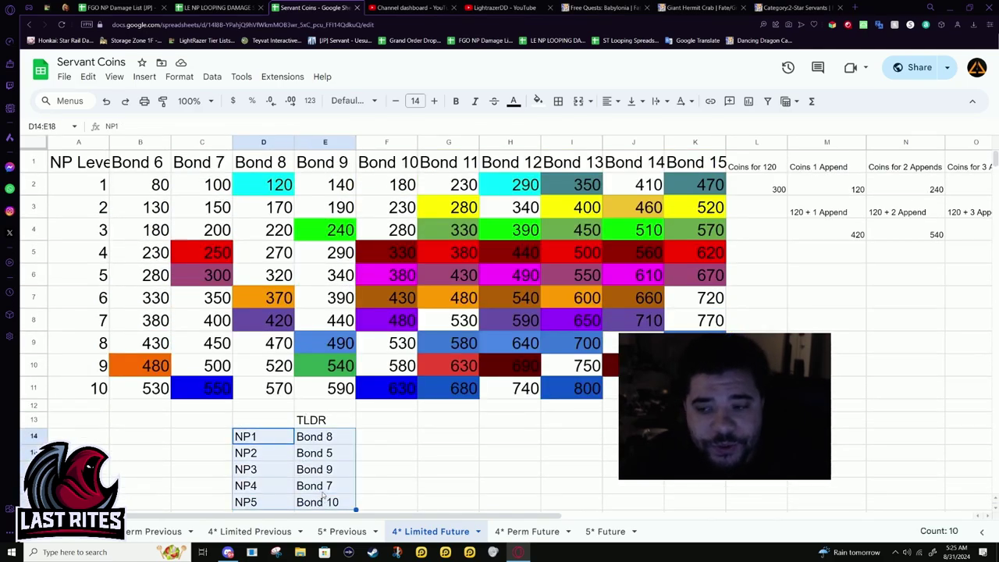
{"action": "left_click", "coordinate": [460, 469]}
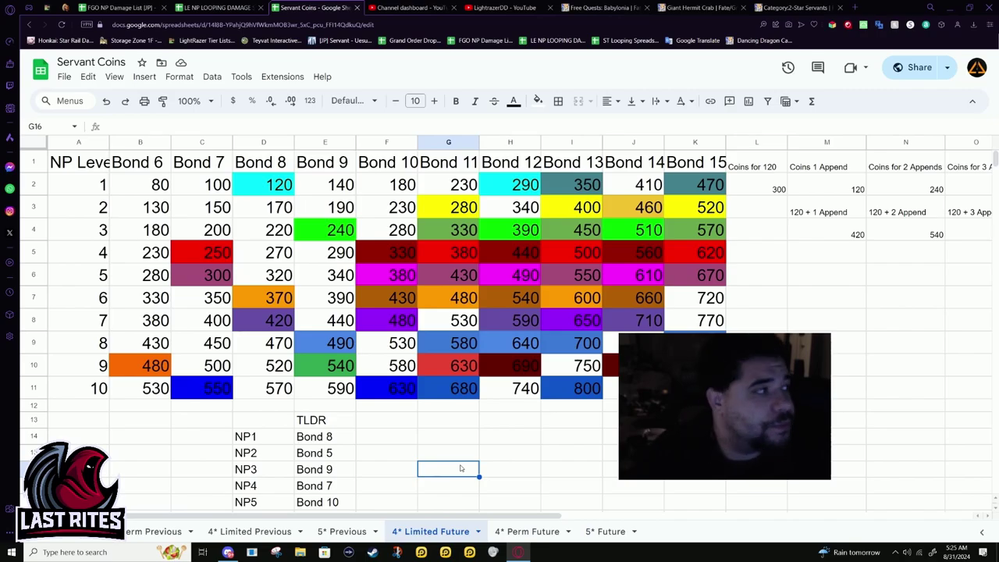